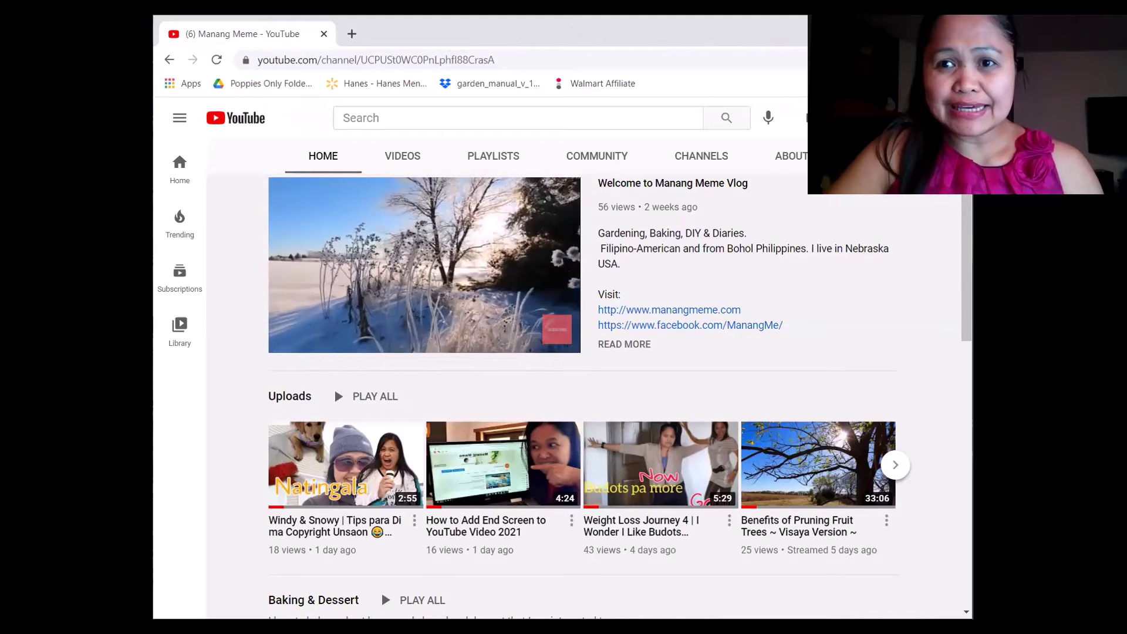
Open the channel's YouTube Studio dashboard from the account menu and maximize the browser window
left_click(942, 117)
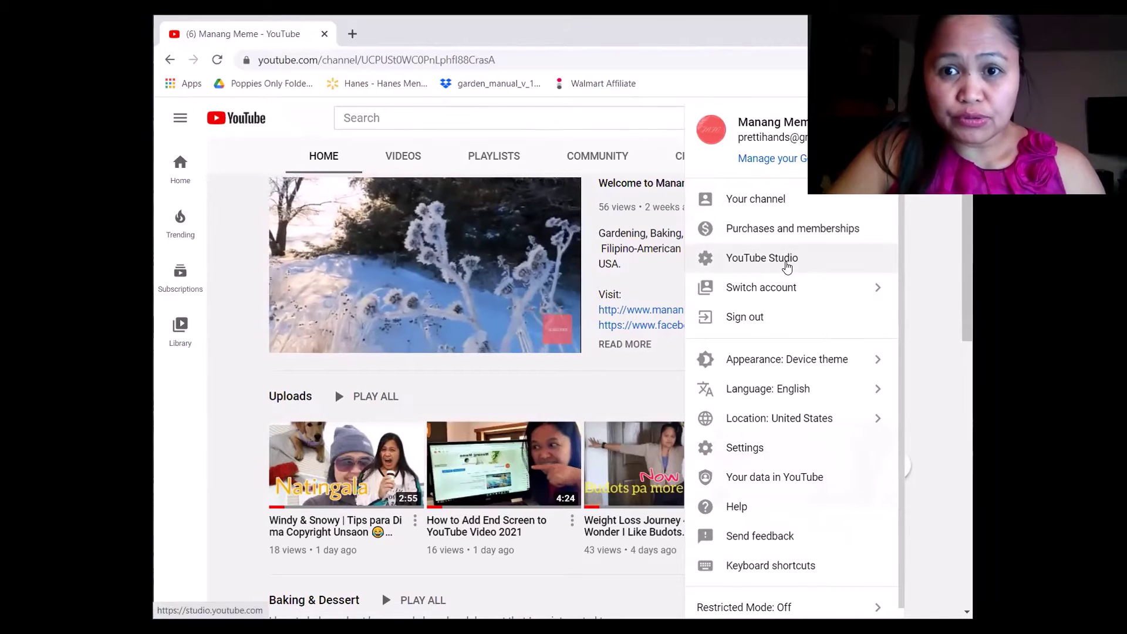
left_click(785, 264)
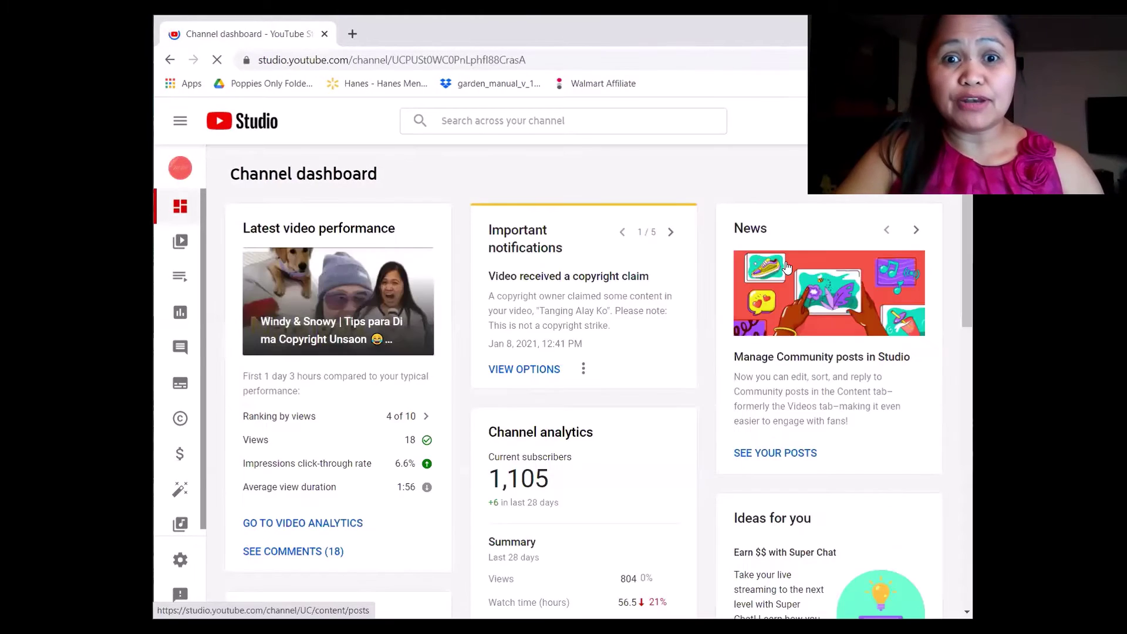
scroll(502, 383, "down", 1)
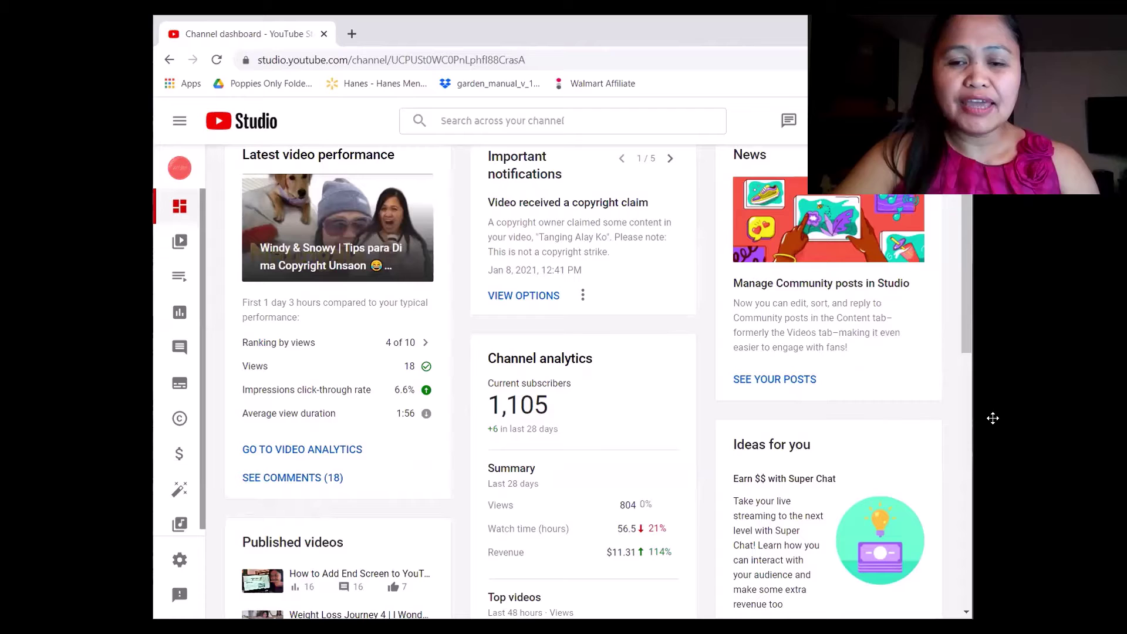
key("super+Up")
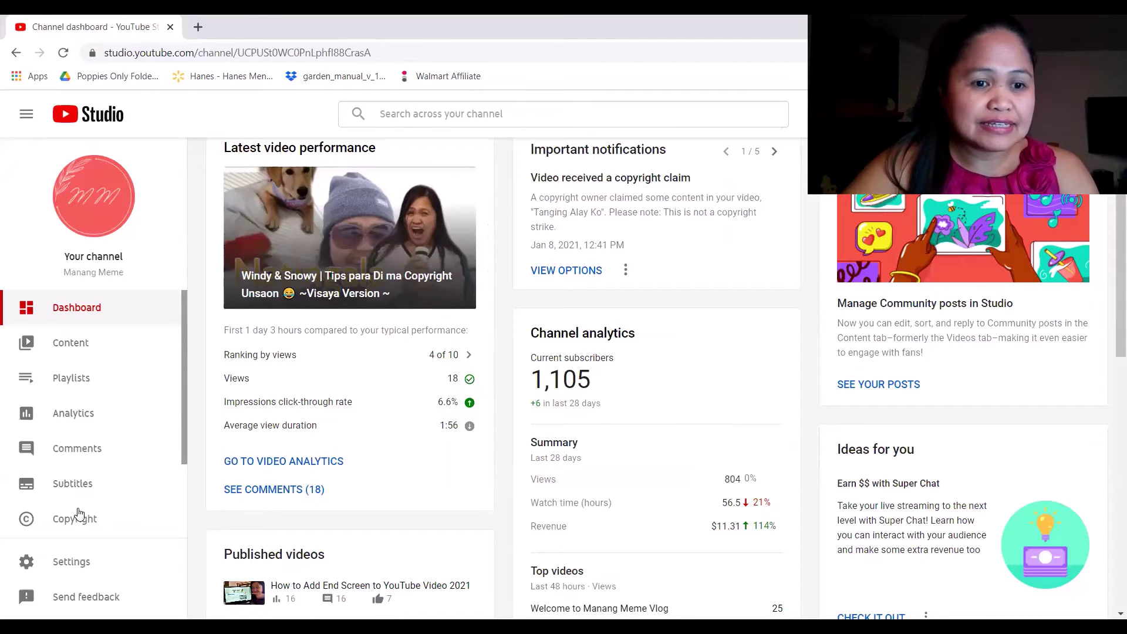
scroll(111, 446, "down", 2)
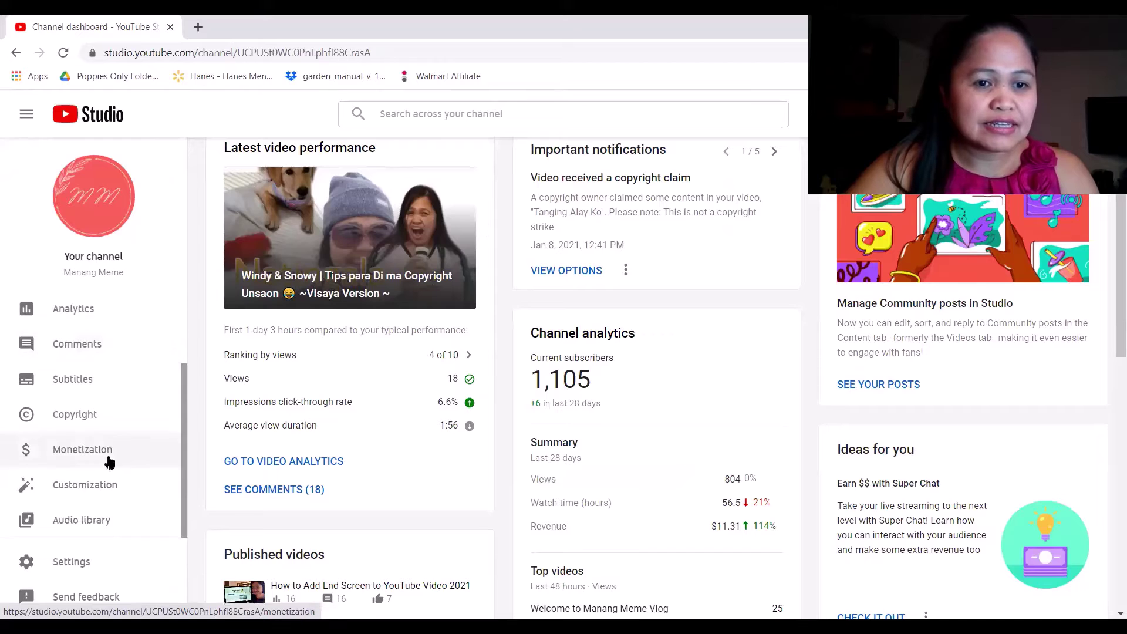
Remove the current video watermark on the Customization Branding page
left_click(104, 496)
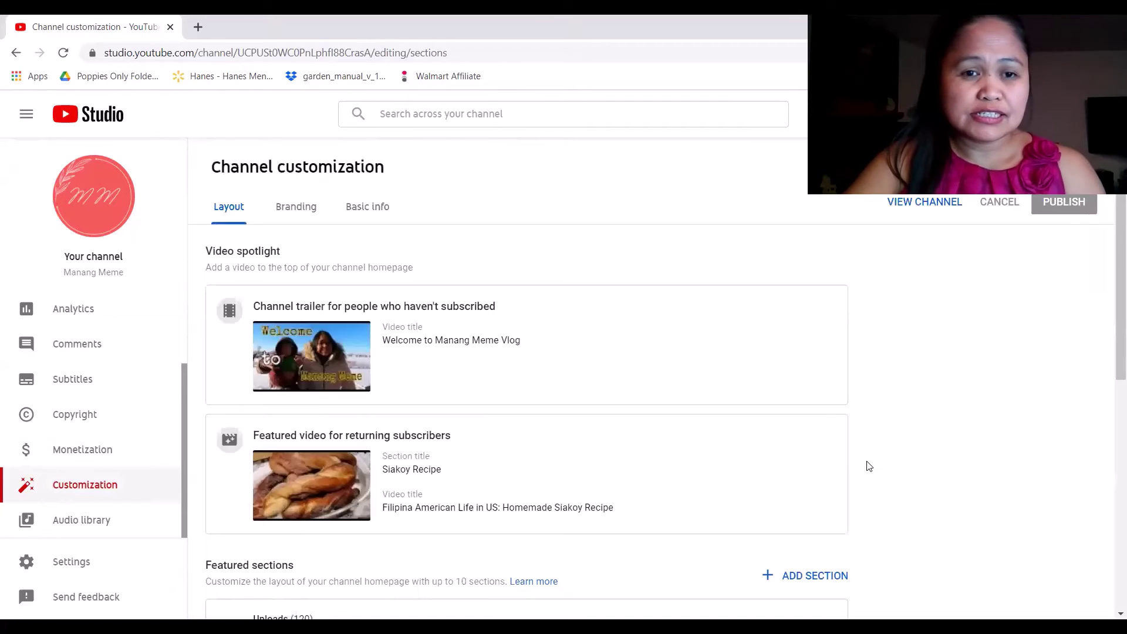
left_click(299, 212)
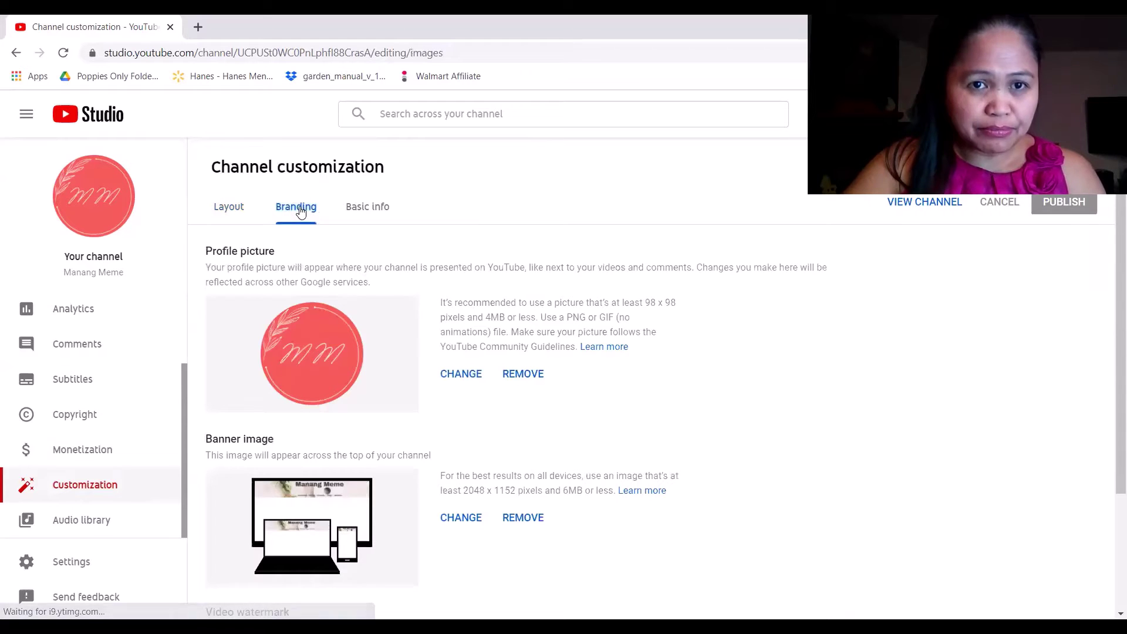
scroll(652, 474, "down", 3)
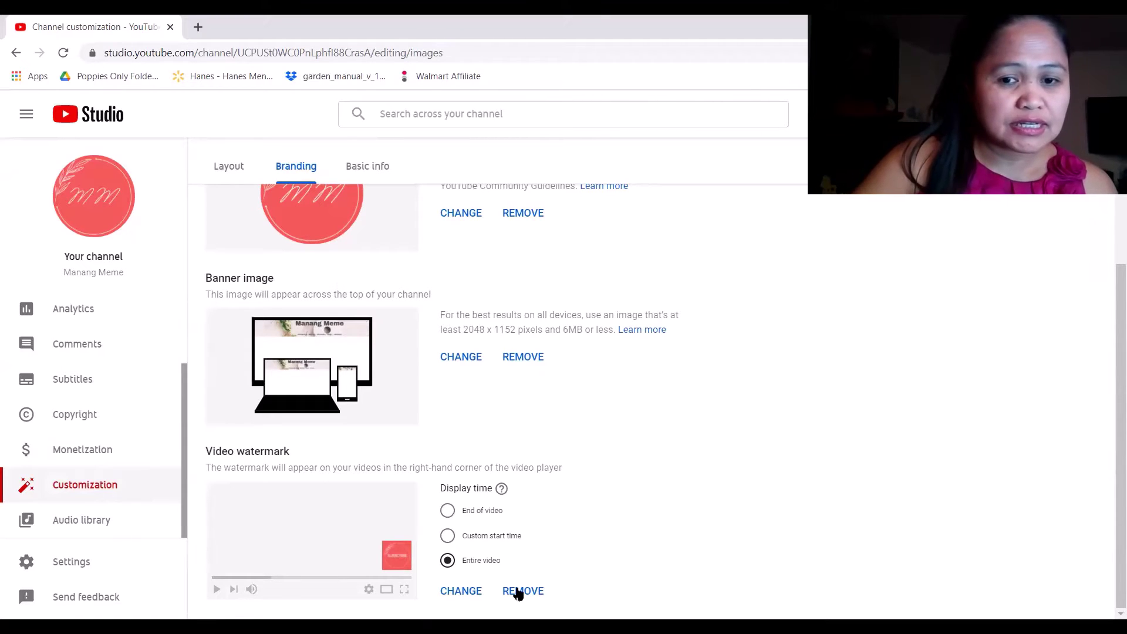
left_click(518, 593)
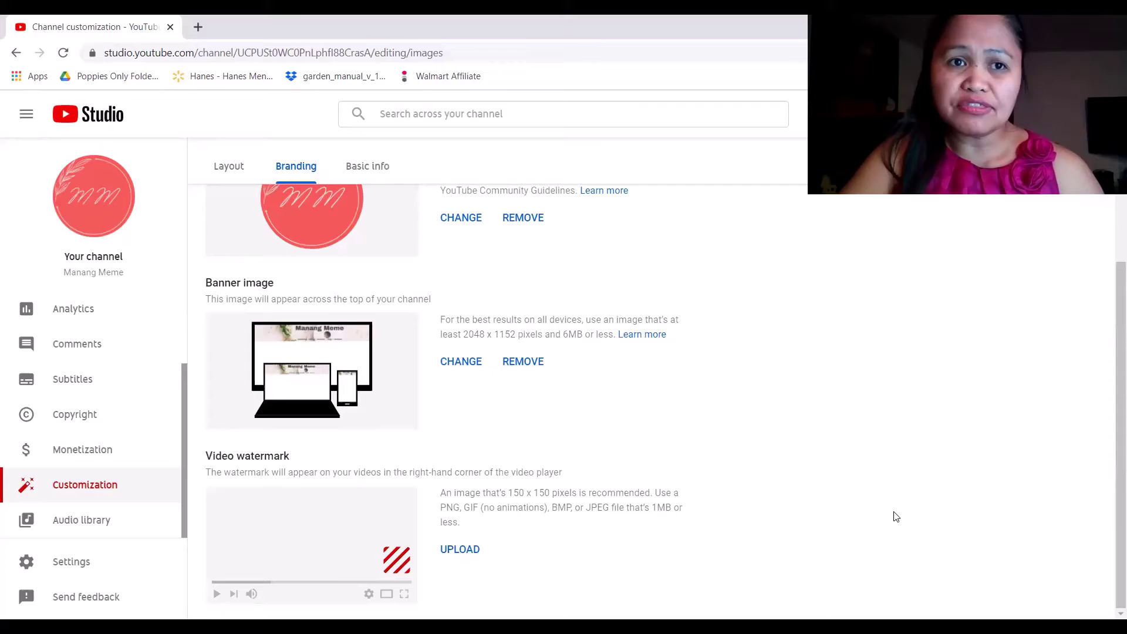
left_click(194, 27)
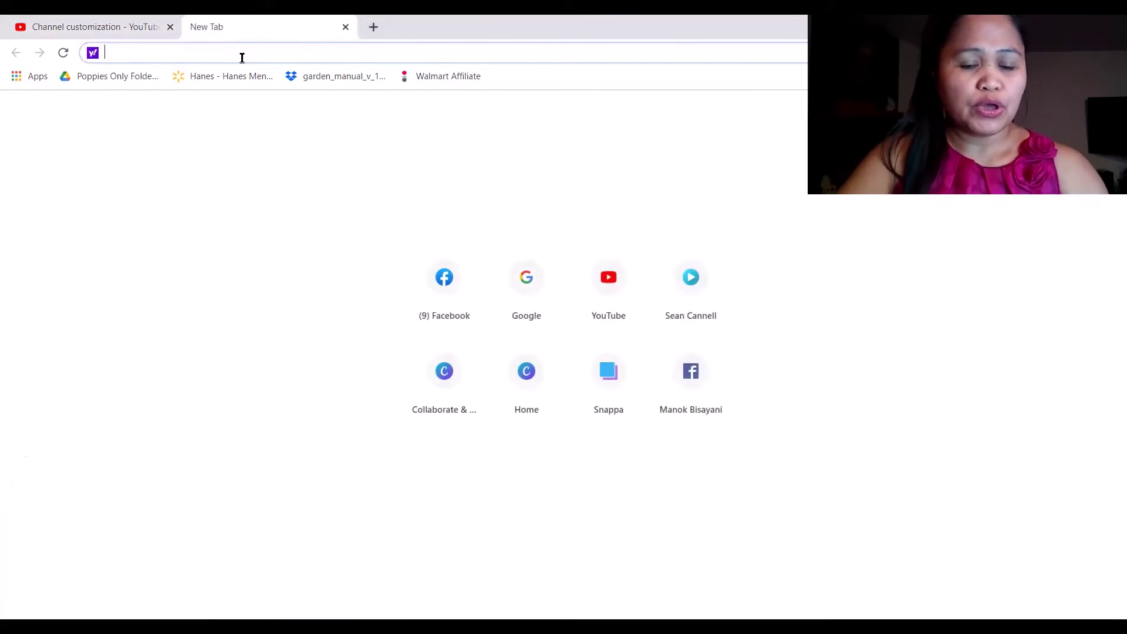
type("www.")
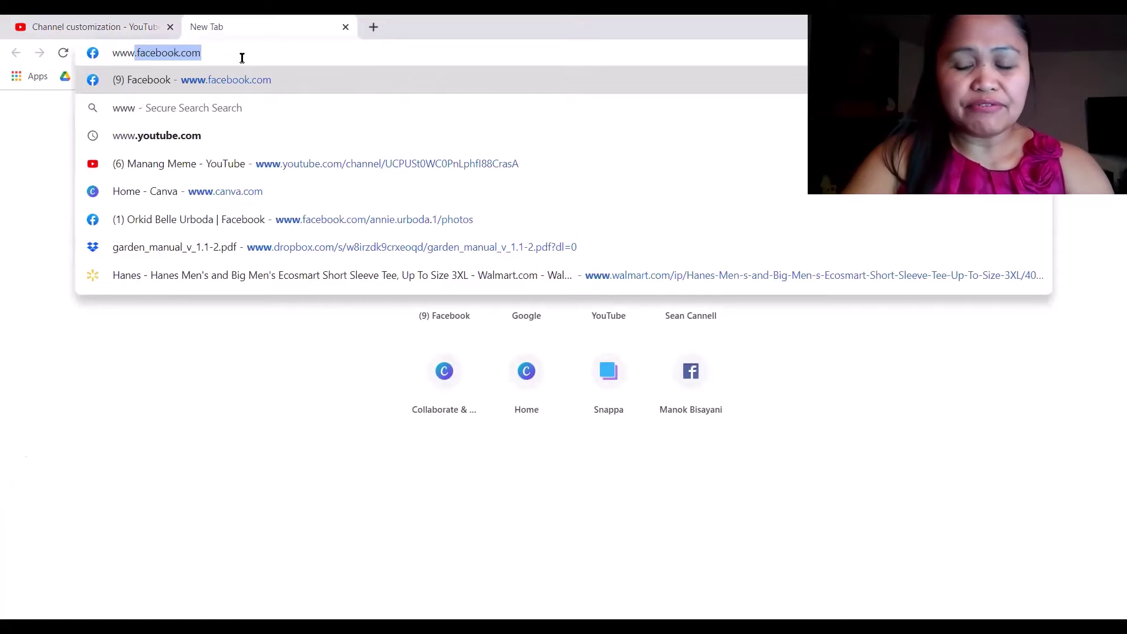
type("canva.c")
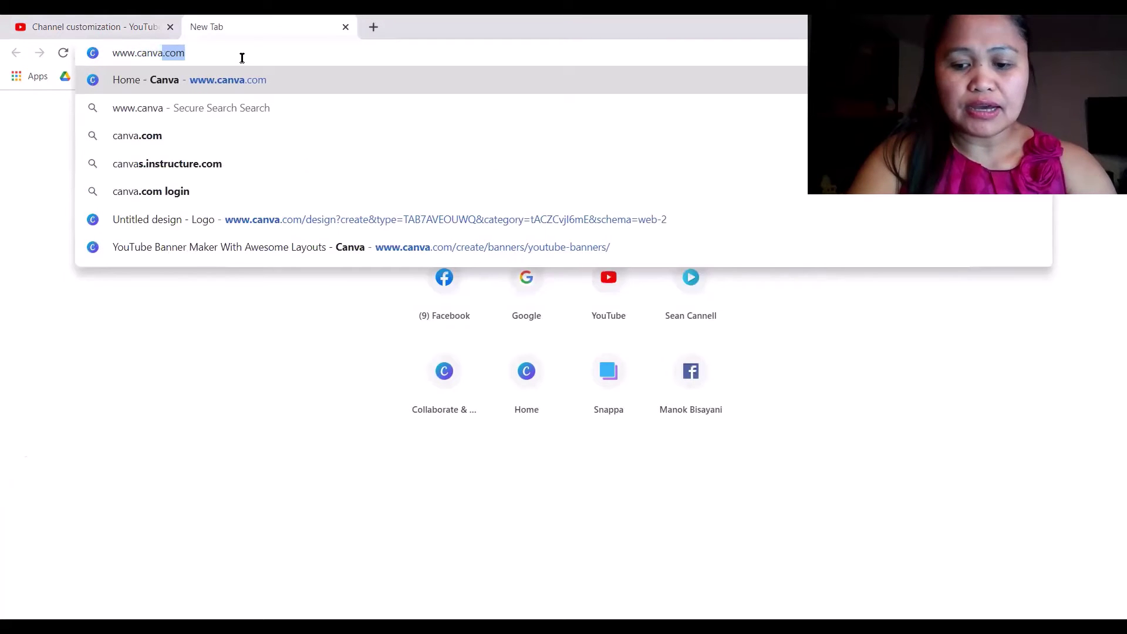
type("om")
key("Return")
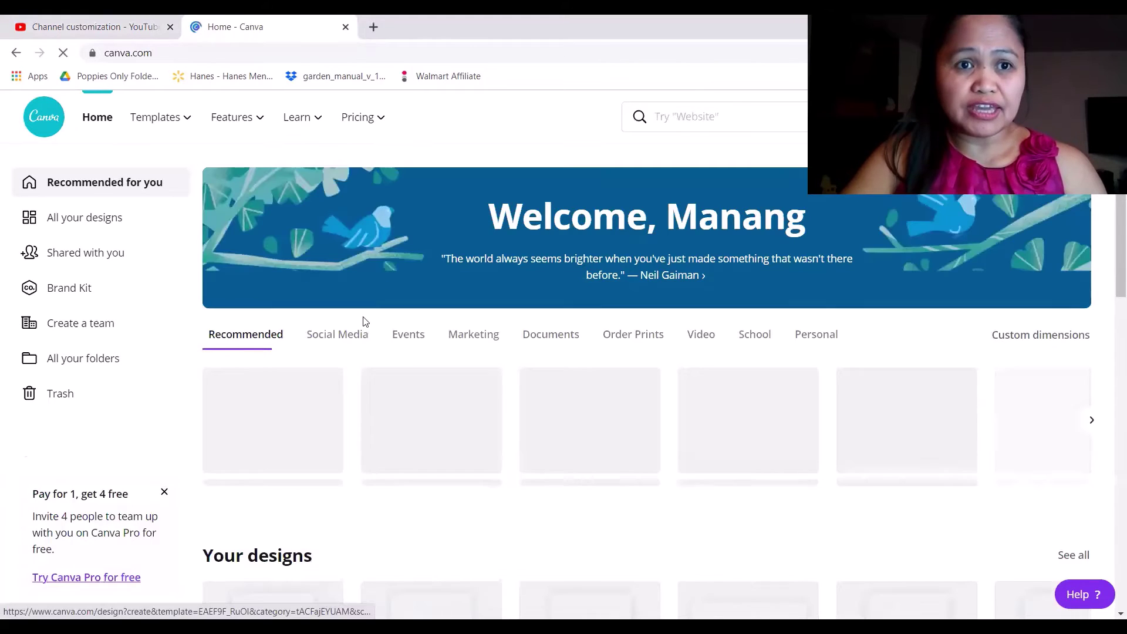
Browse the Logos carousel and open the BR Shop minimalistic floral logo template
scroll(310, 483, "down", 3)
scroll(310, 482, "down", 5)
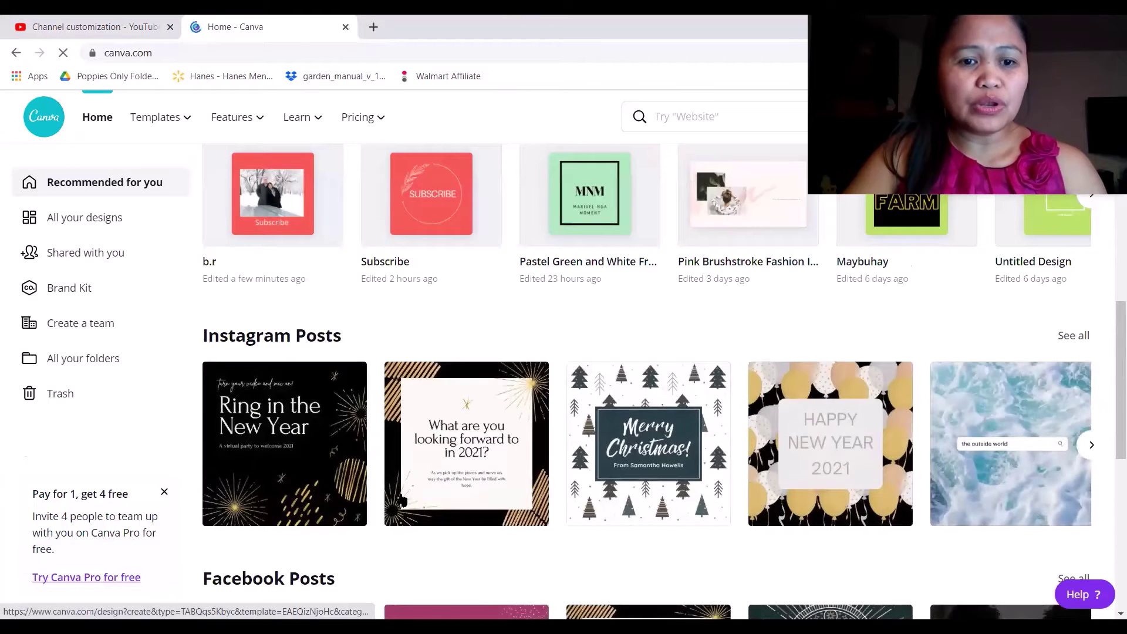
scroll(401, 500, "down", 9)
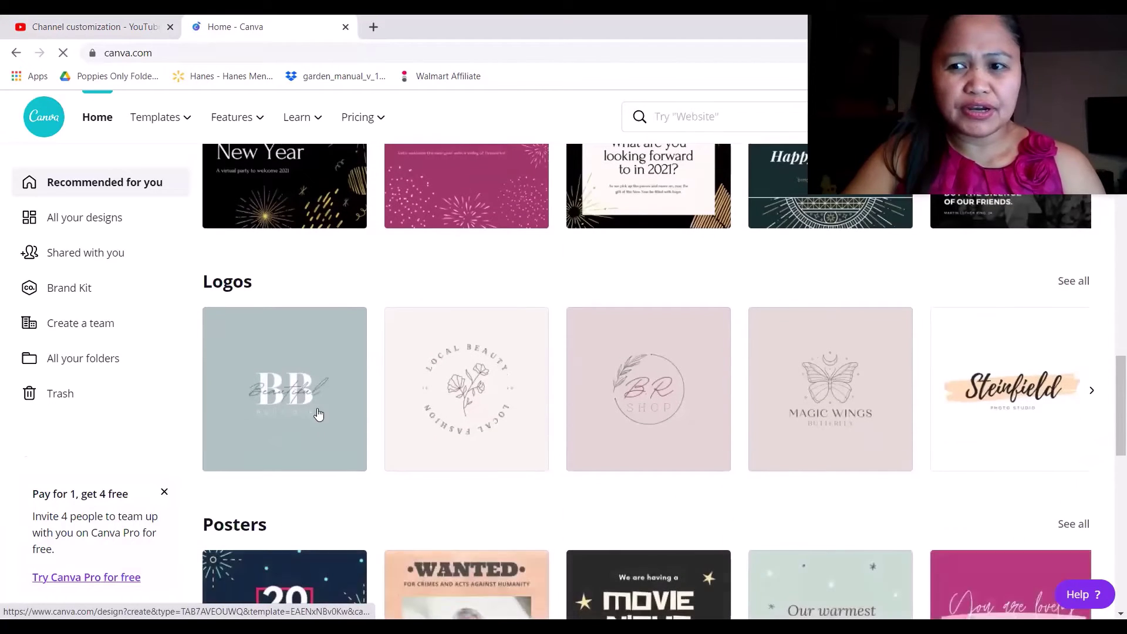
left_click(1091, 392)
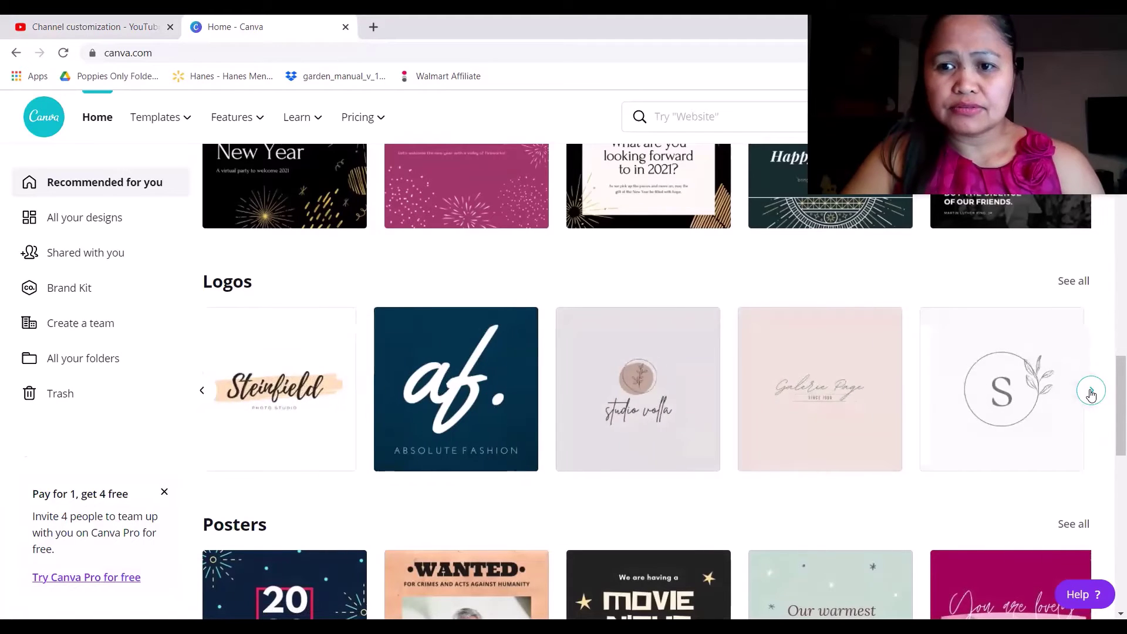
left_click(1091, 391)
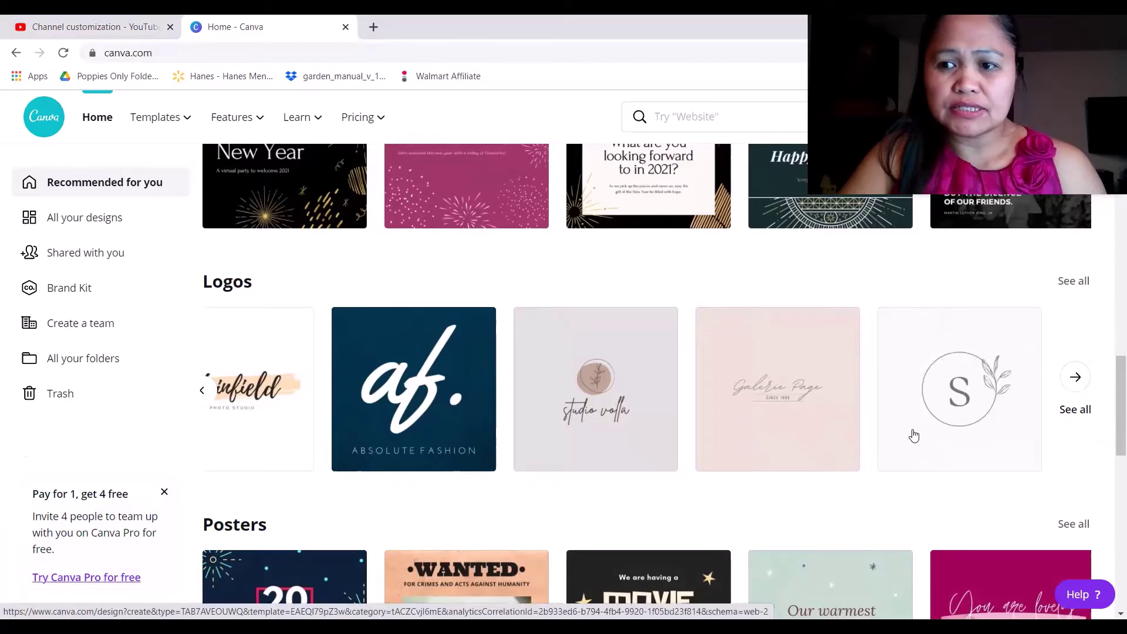
left_click(202, 391)
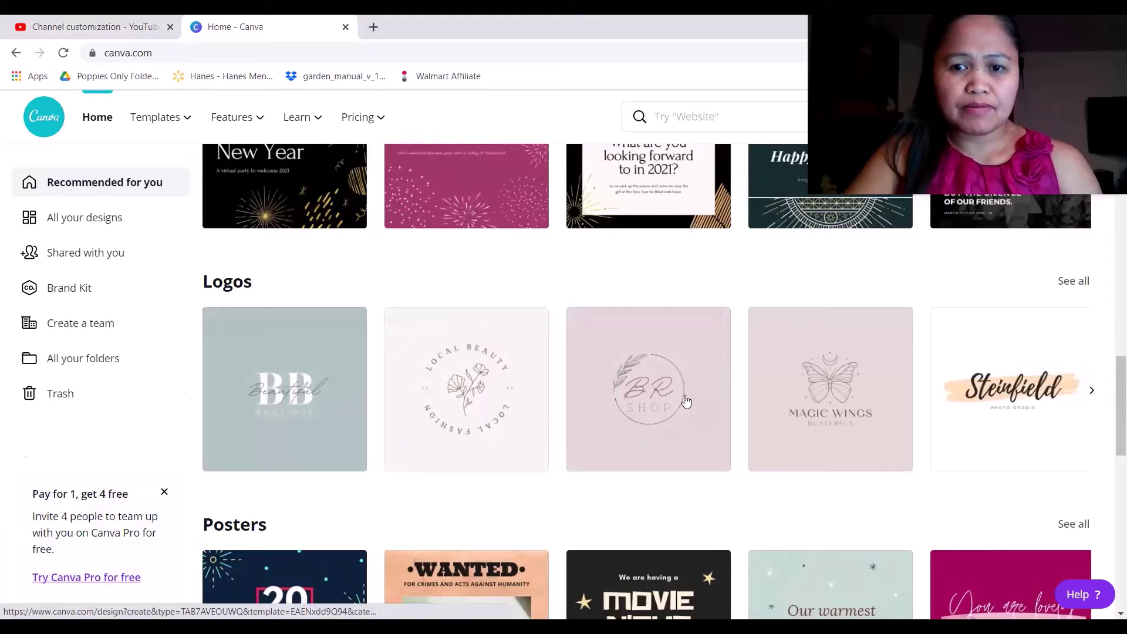
left_click(629, 396)
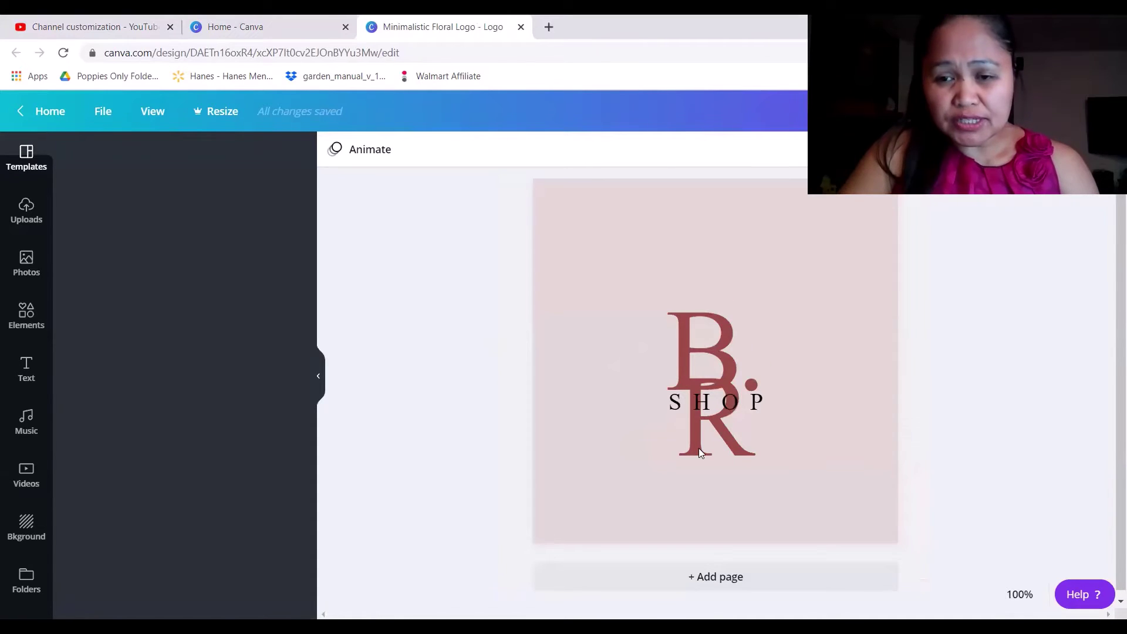
Delete the B.R script lettering and the leafy circle graphic, leaving only SHOP
left_click(701, 438)
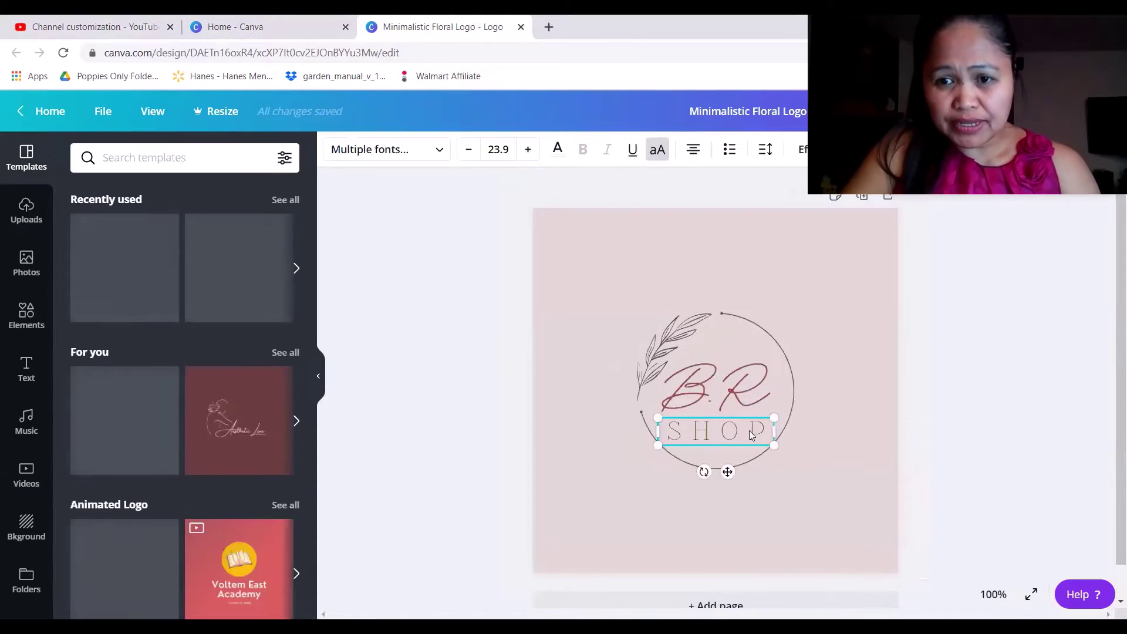
left_click(718, 389)
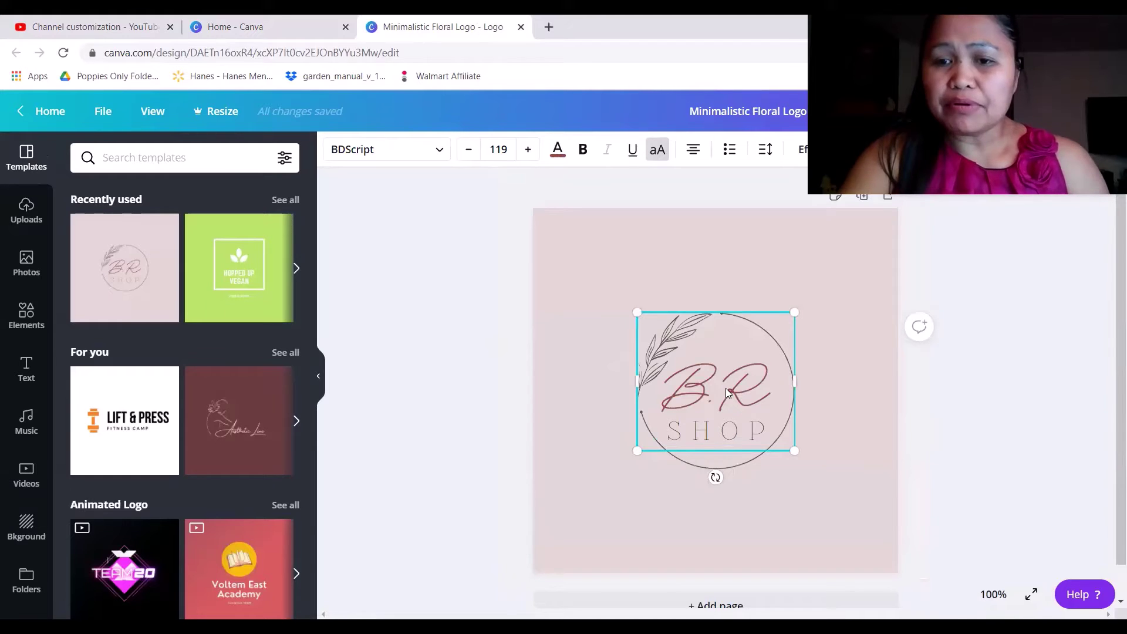
key("Delete")
left_click(719, 415)
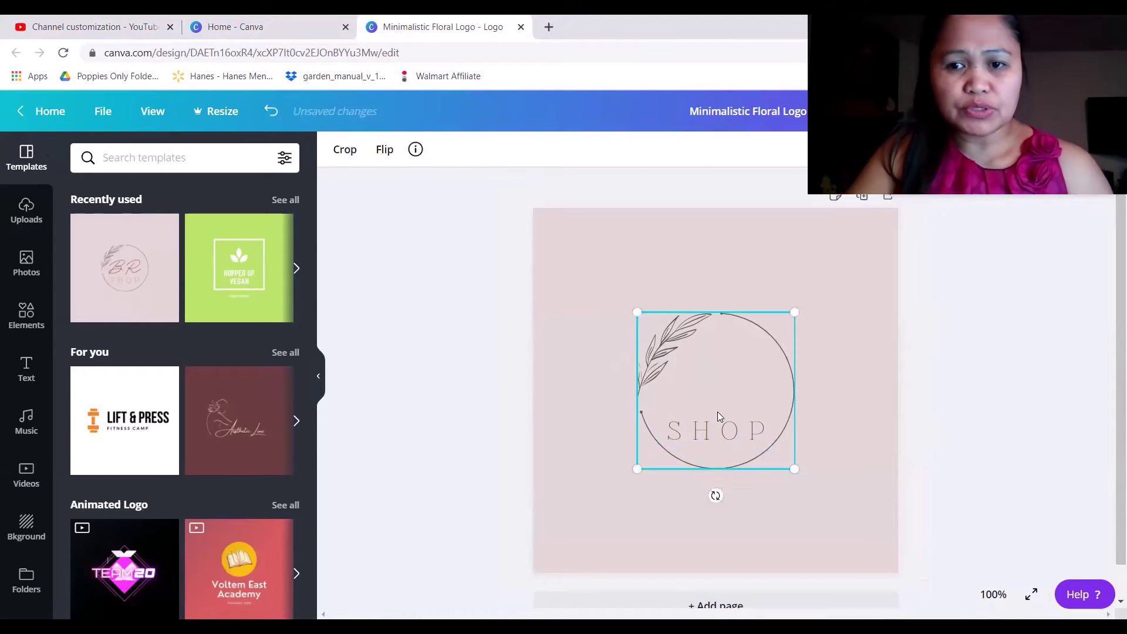
key("Delete")
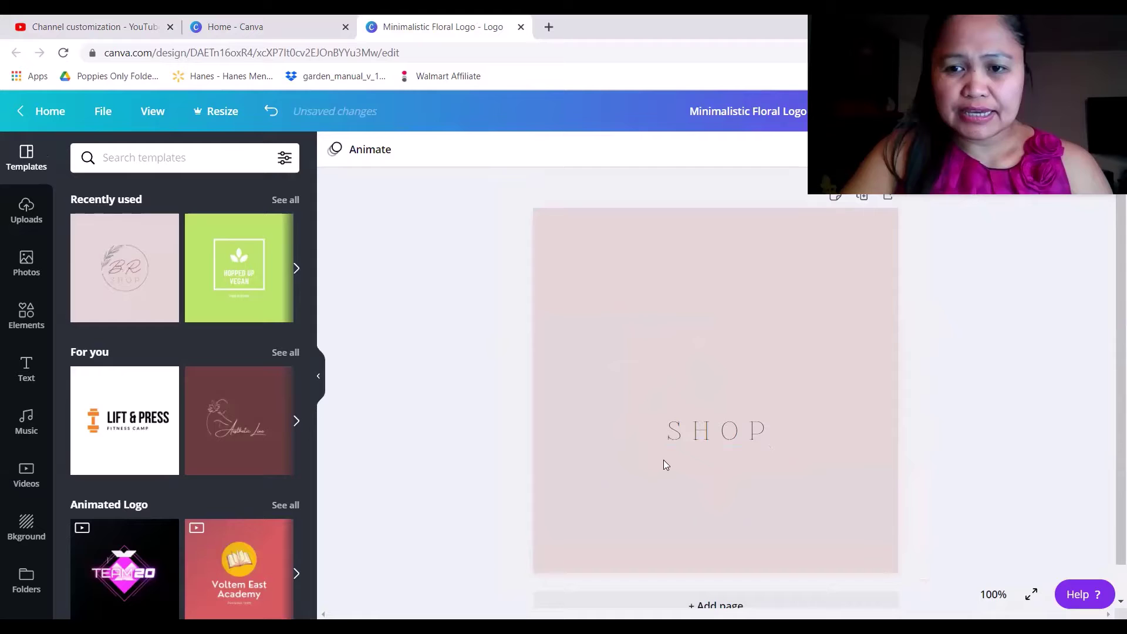
left_click(699, 438)
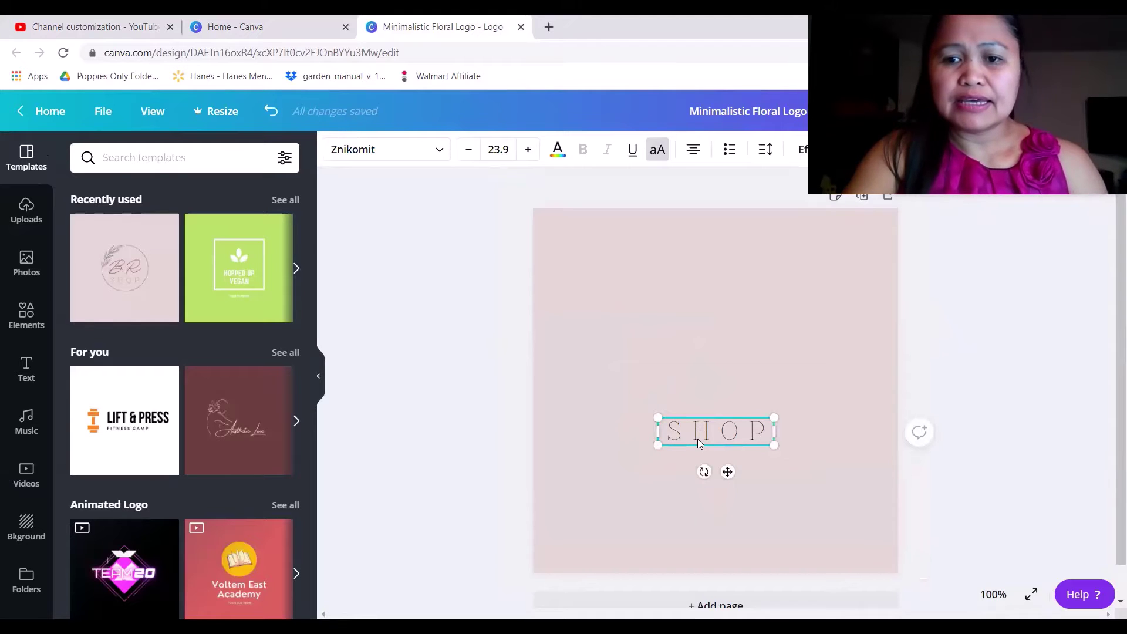
left_click(655, 421)
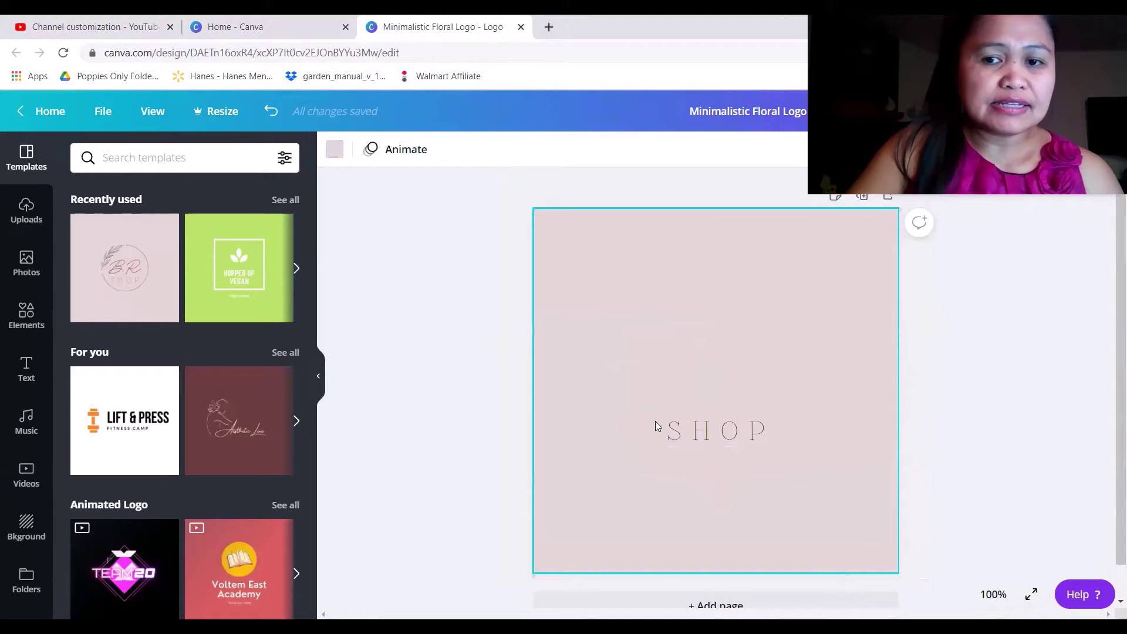
Add the previously uploaded photo of the woman onto the logo page
left_click(35, 221)
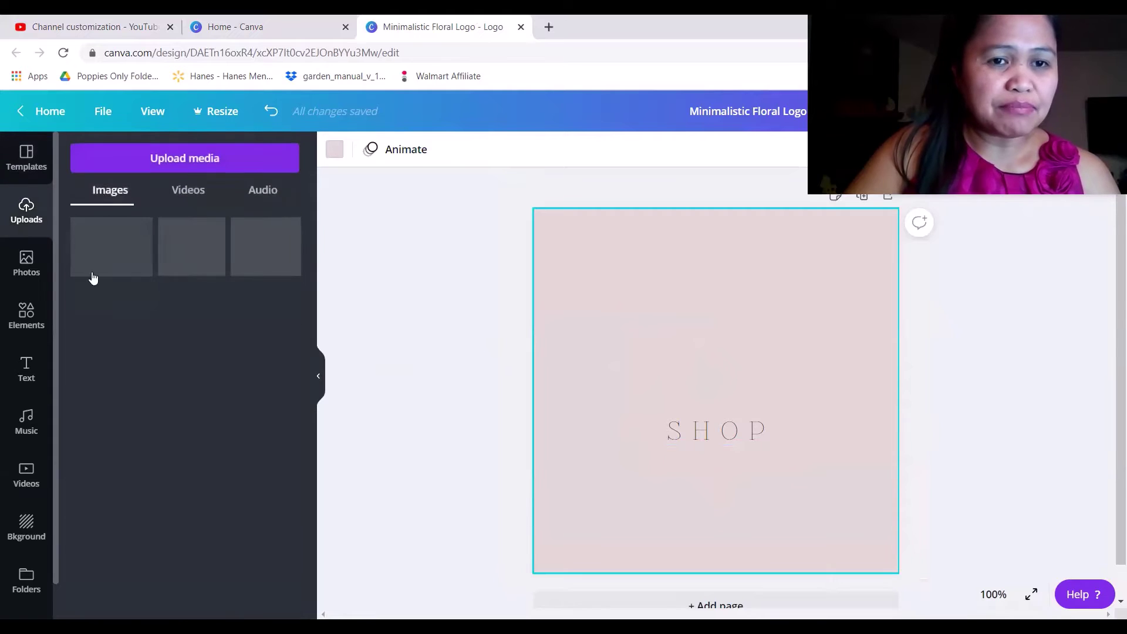
left_click(244, 273)
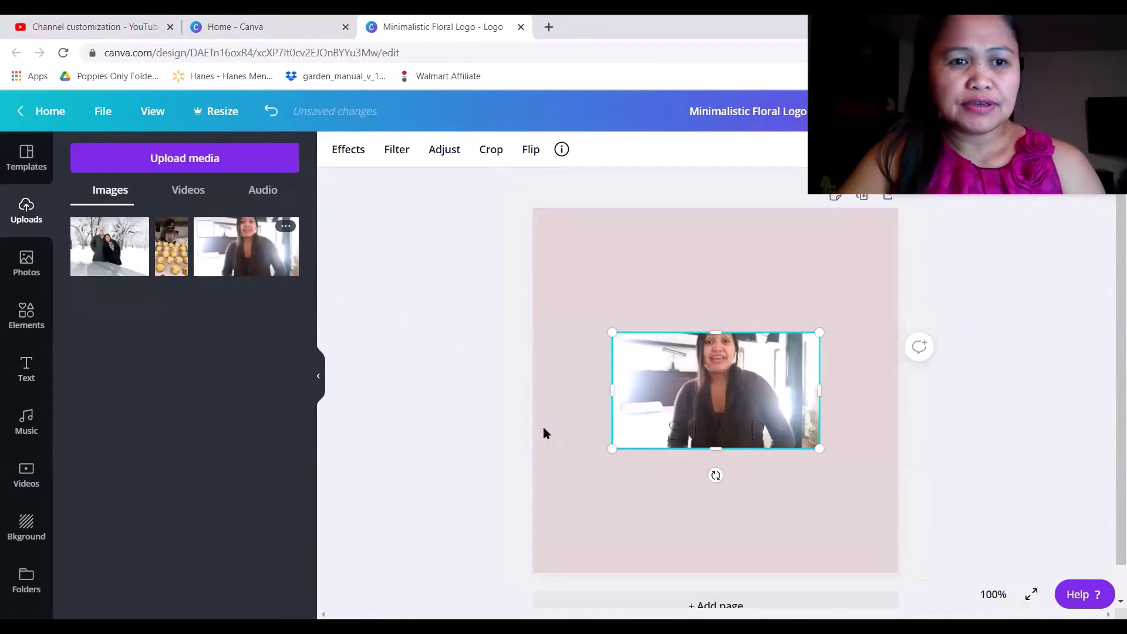
left_click(83, 229)
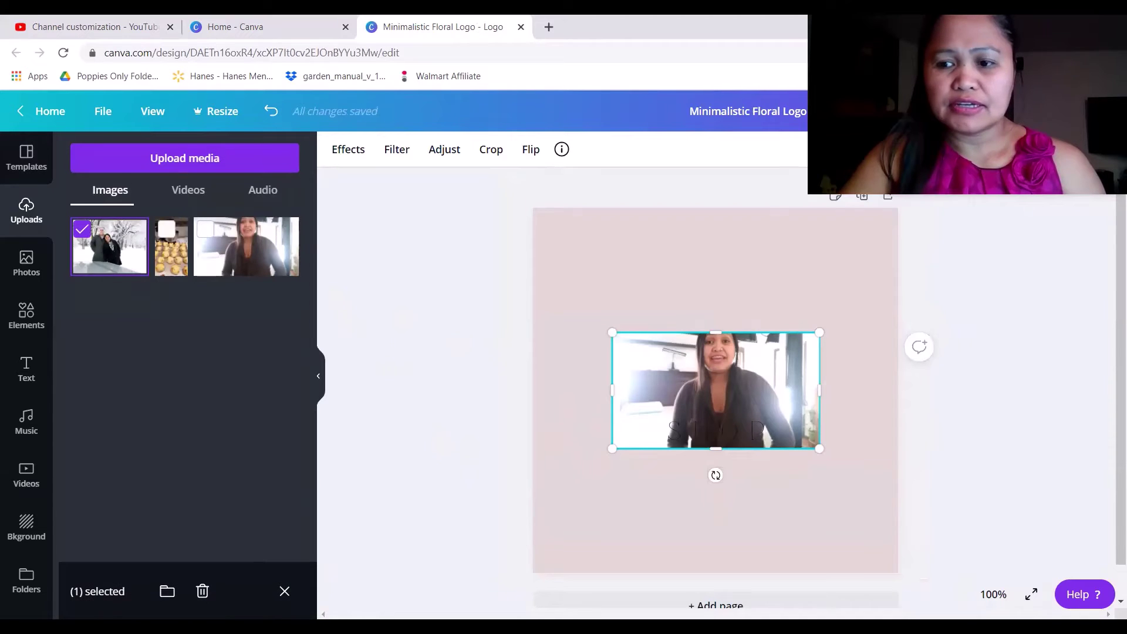
left_click(246, 159)
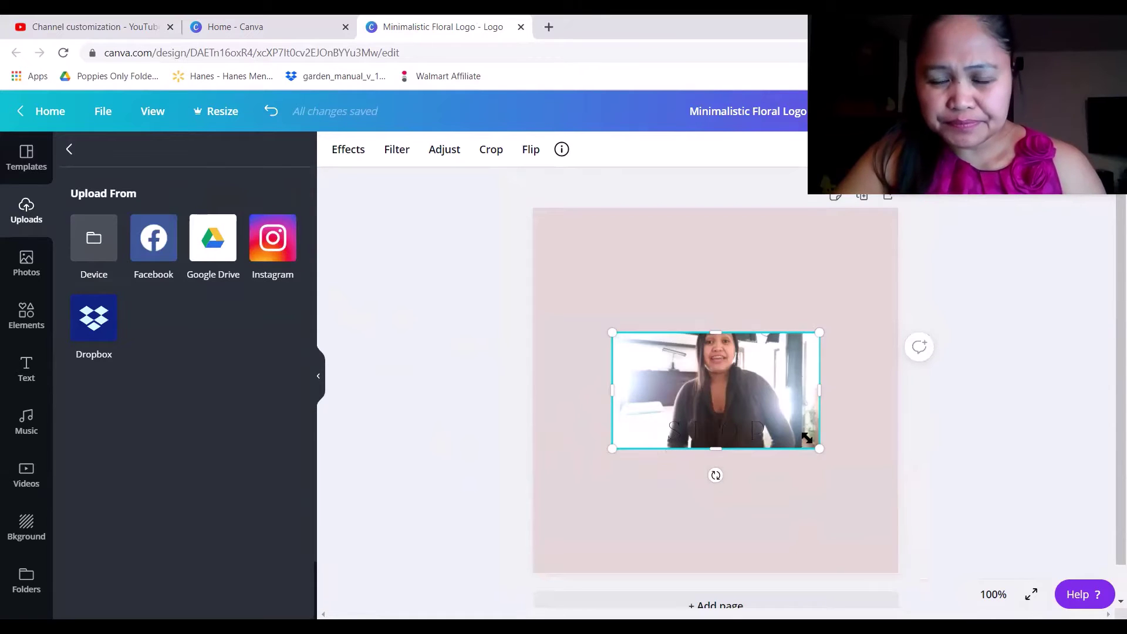
Shrink the clip to 275 by 155 and deselect it
mouse_move(820, 450)
left_mouse_down()
mouse_move(808, 433)
mouse_move(815, 445)
left_mouse_up()
left_click(712, 517)
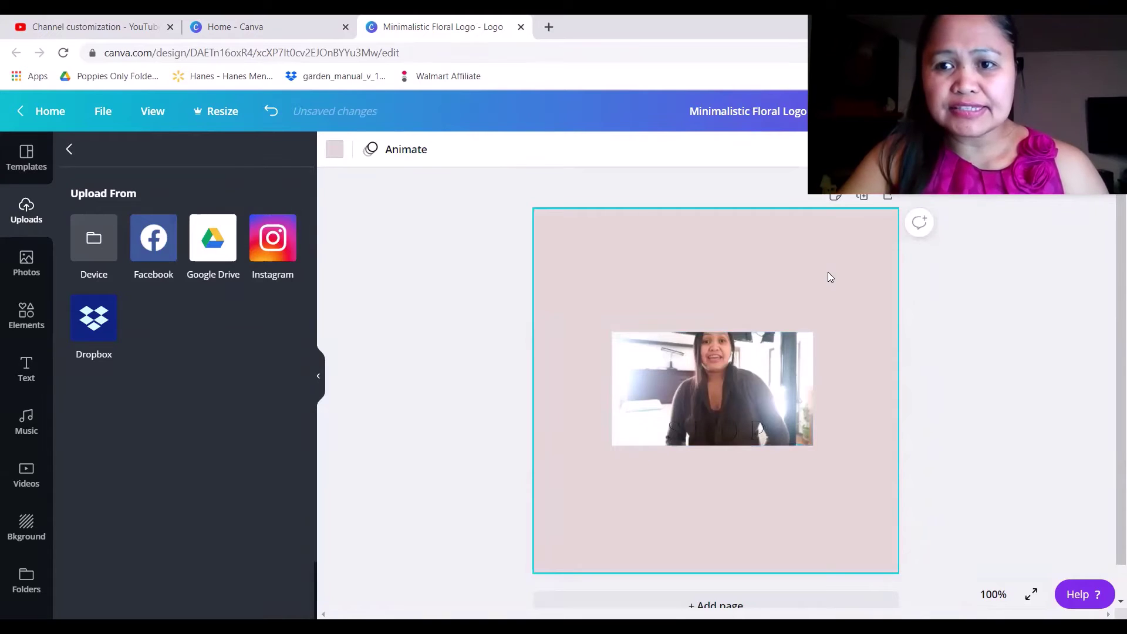
left_click(24, 370)
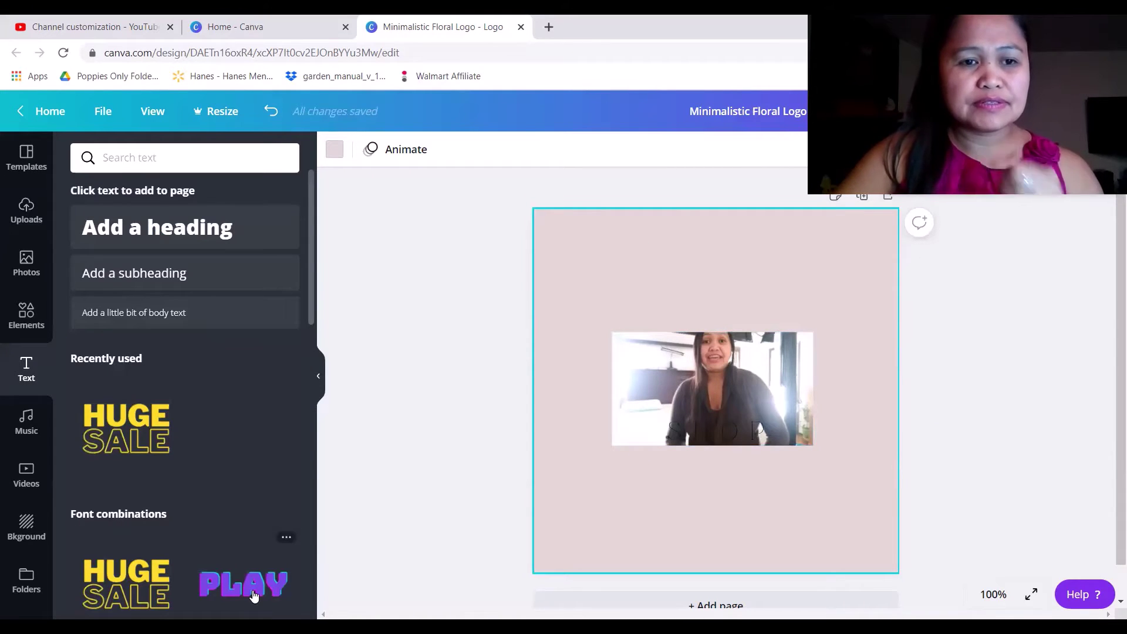
Add the PLAY text style and type SUBSCRIBE
left_click(253, 594)
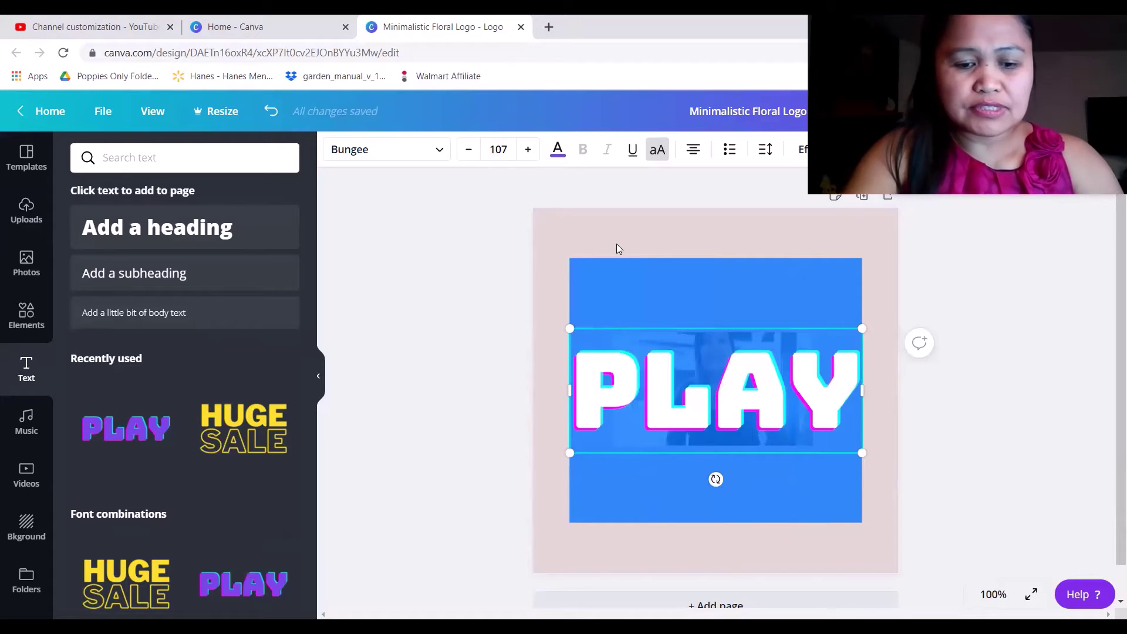
type("SI")
key("BackSpace")
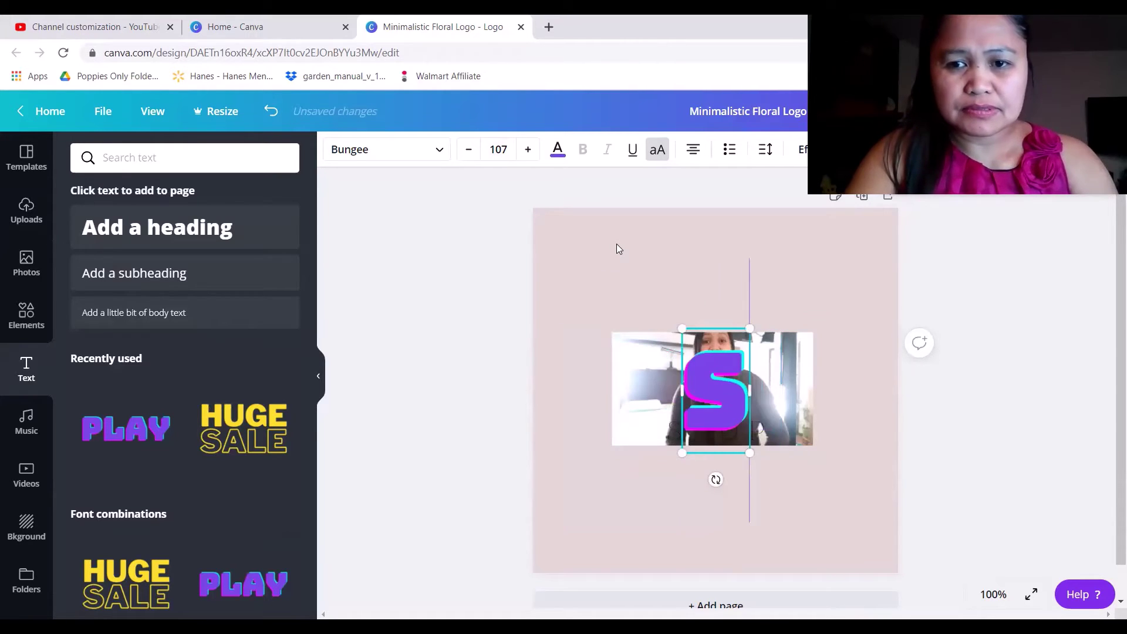
type("UBSCRIBE")
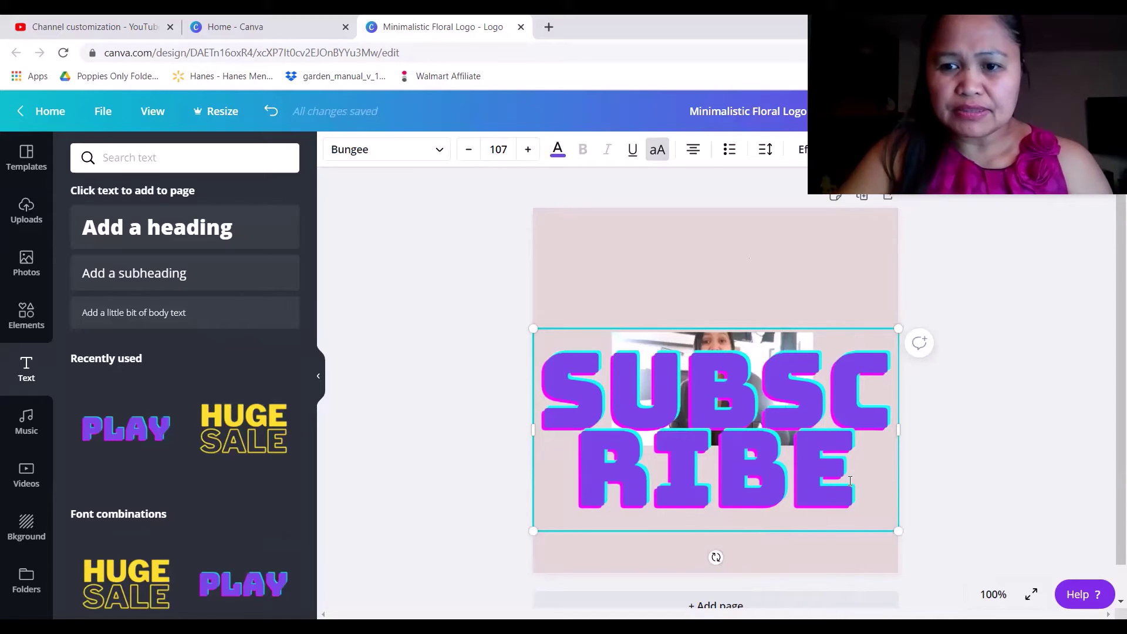
Set the SUBSCRIBE text's font size to 45
left_click_drag(862, 493, 528, 370)
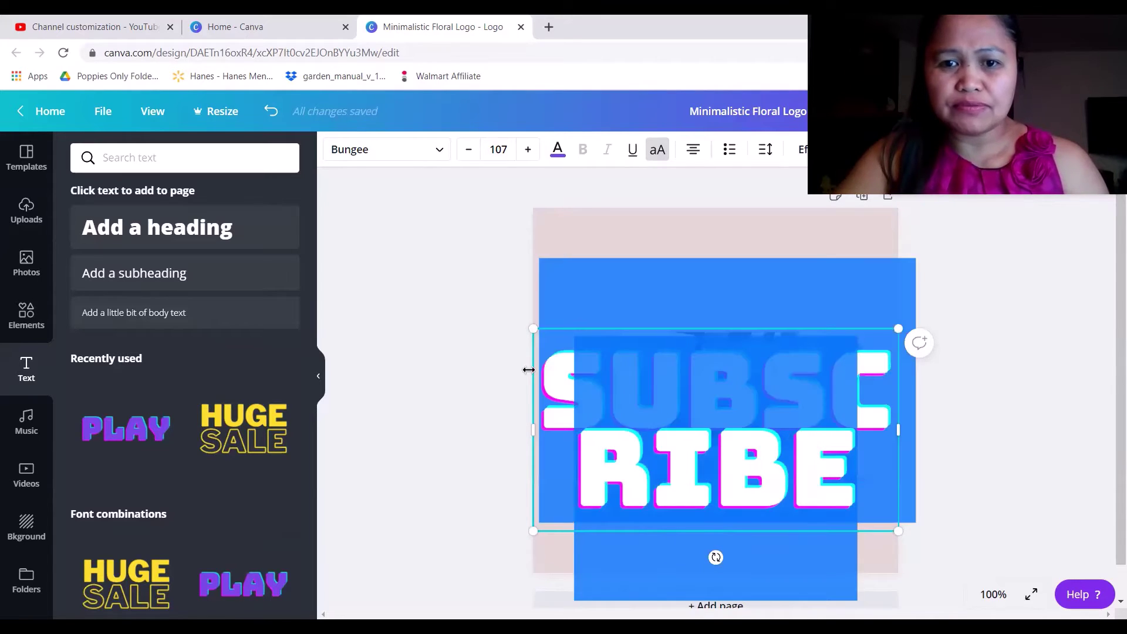
left_click(470, 152)
left_click(471, 153)
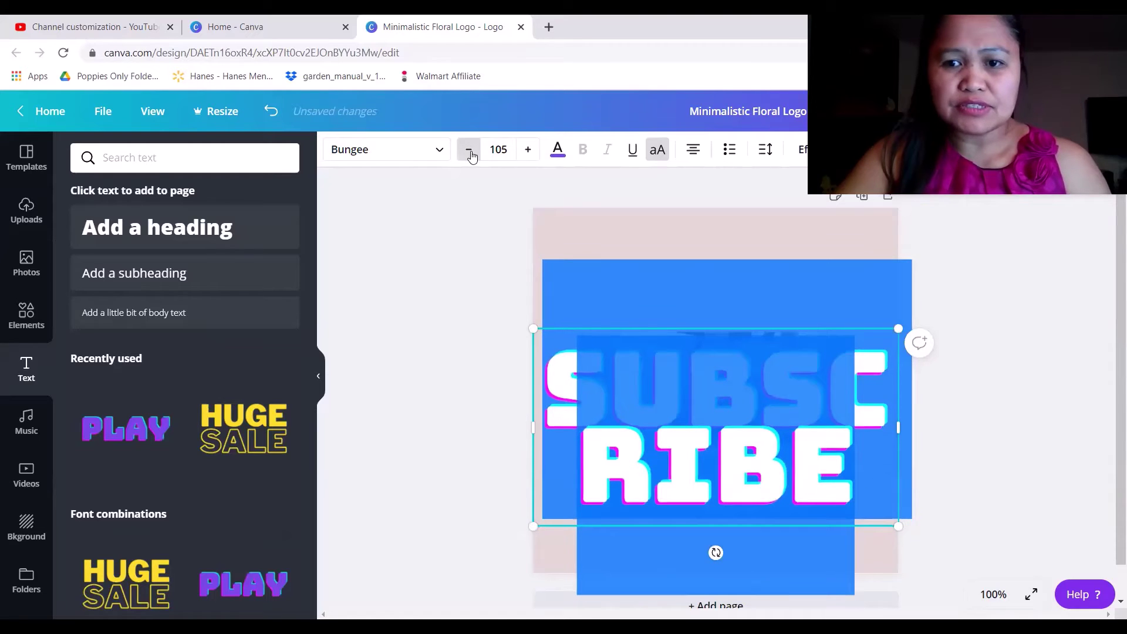
left_click(469, 152)
left_click(469, 151)
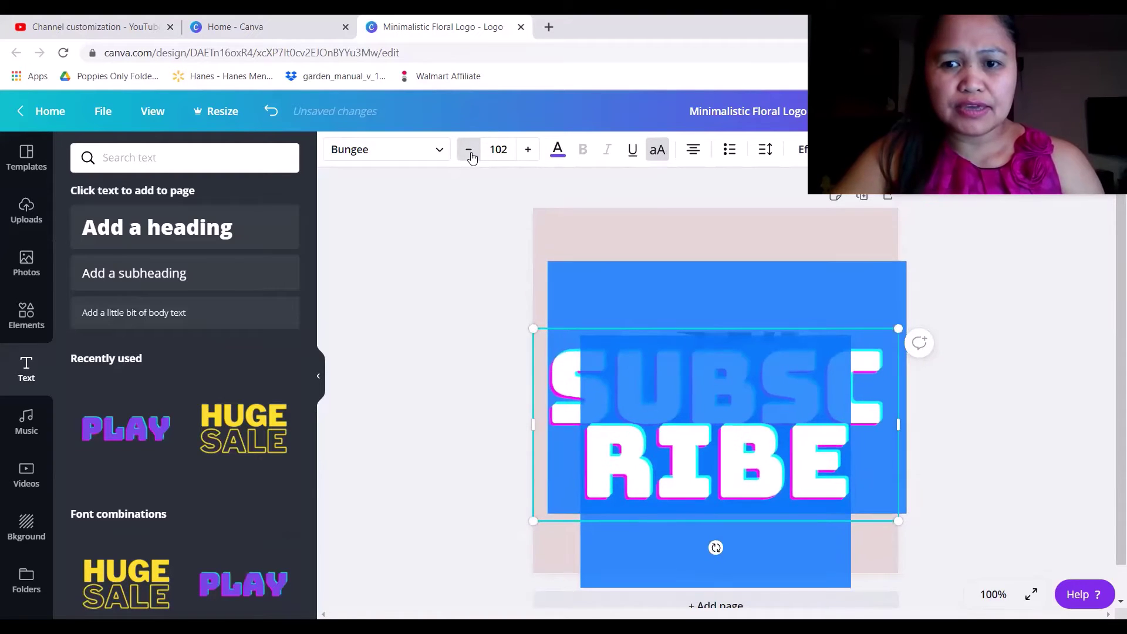
left_click(470, 151)
left_click(510, 154)
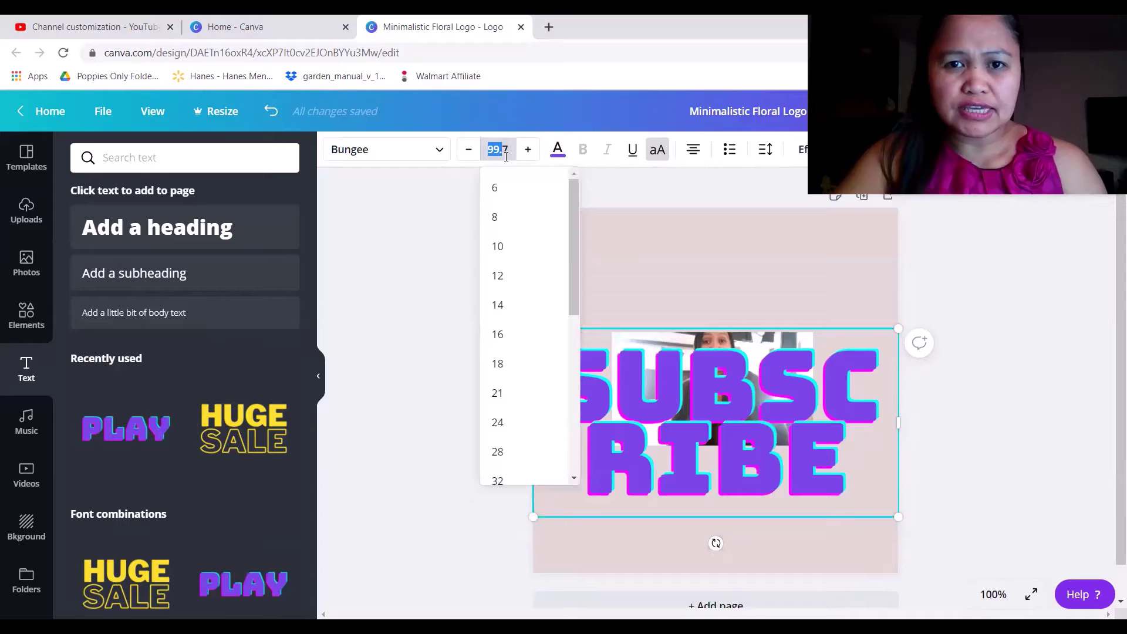
type("457")
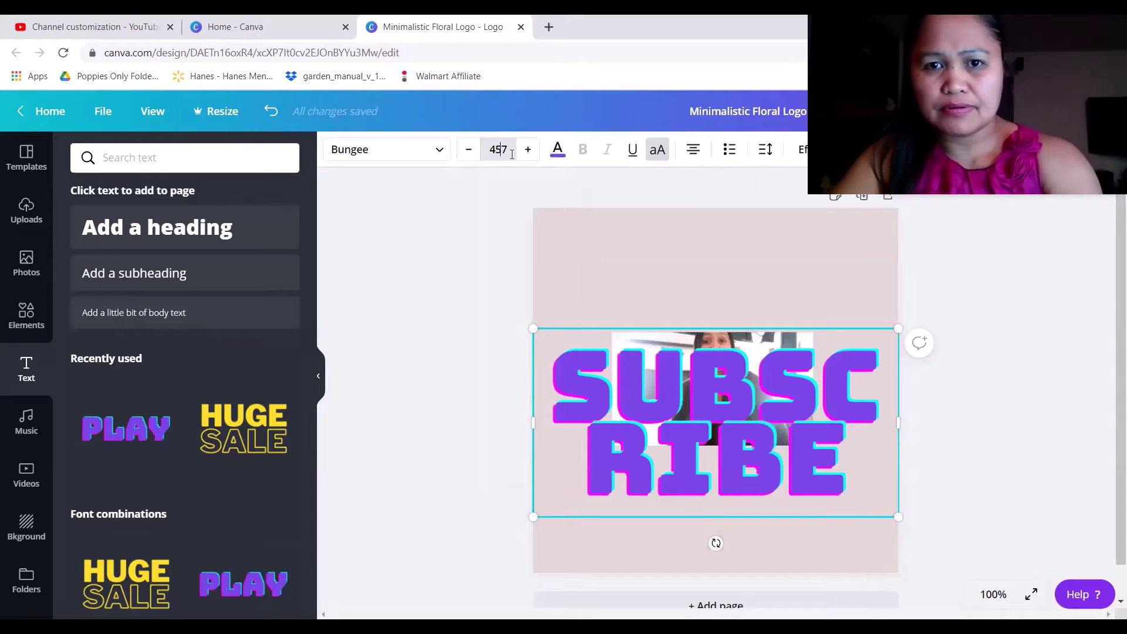
left_click(510, 154)
type("45")
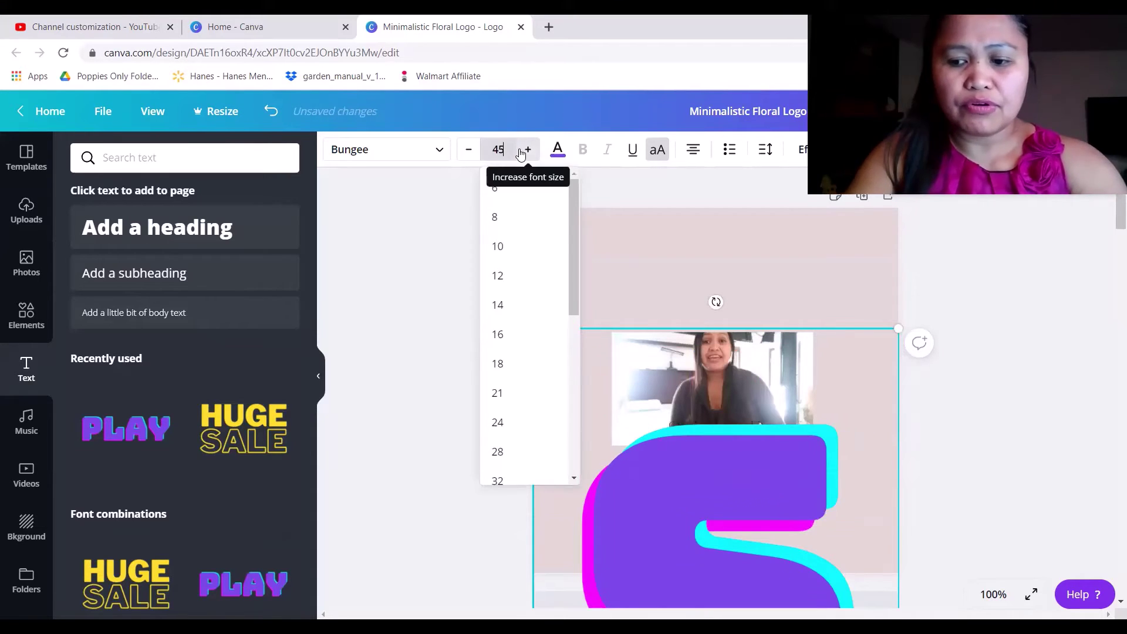
key("Return")
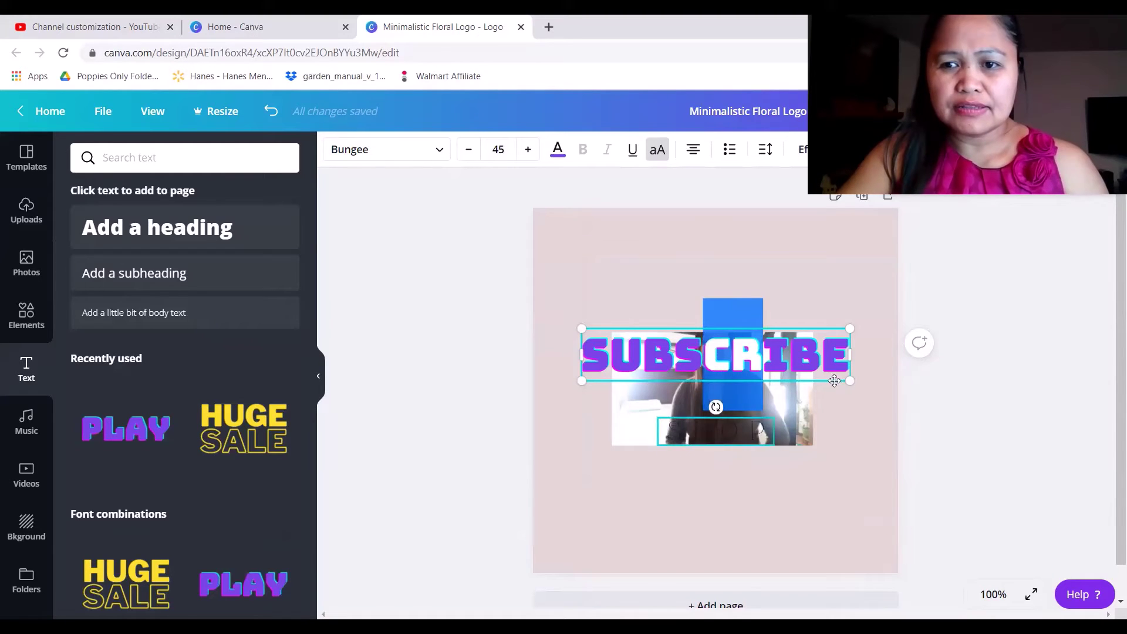
Move SUBSCRIBE to sit just below the video clip
left_click(851, 450)
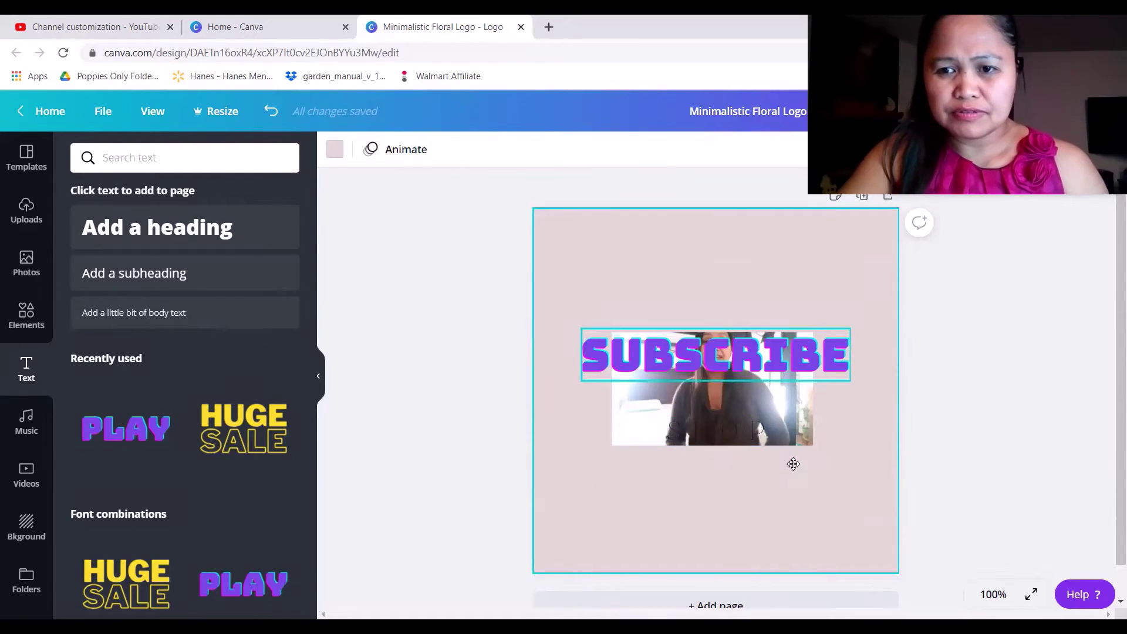
left_click_drag(841, 380, 838, 495)
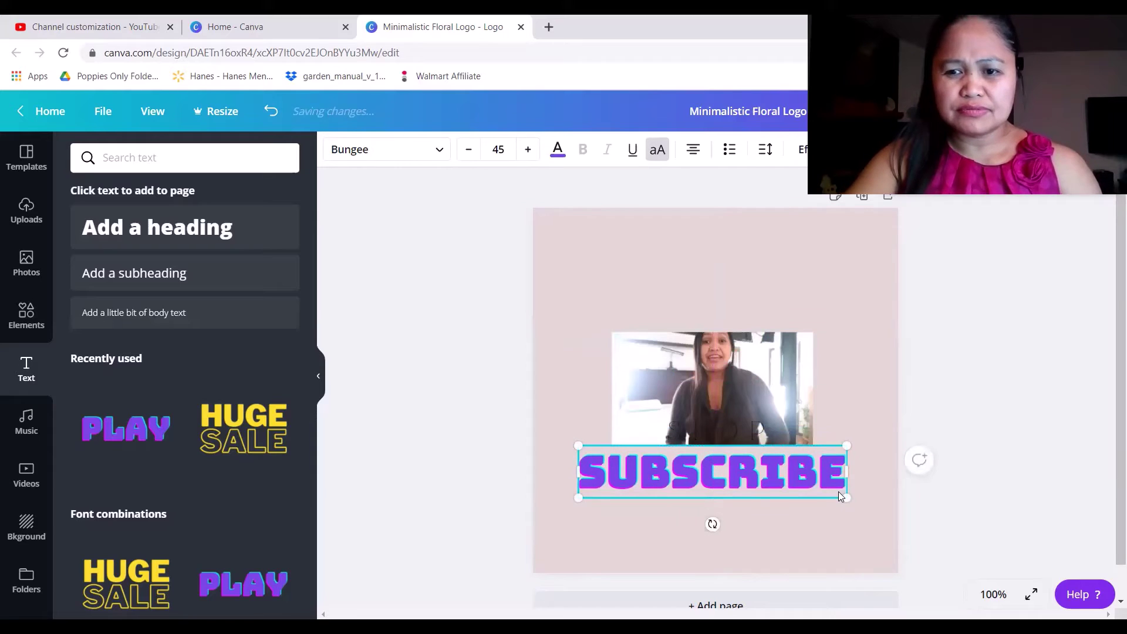
left_click(795, 531)
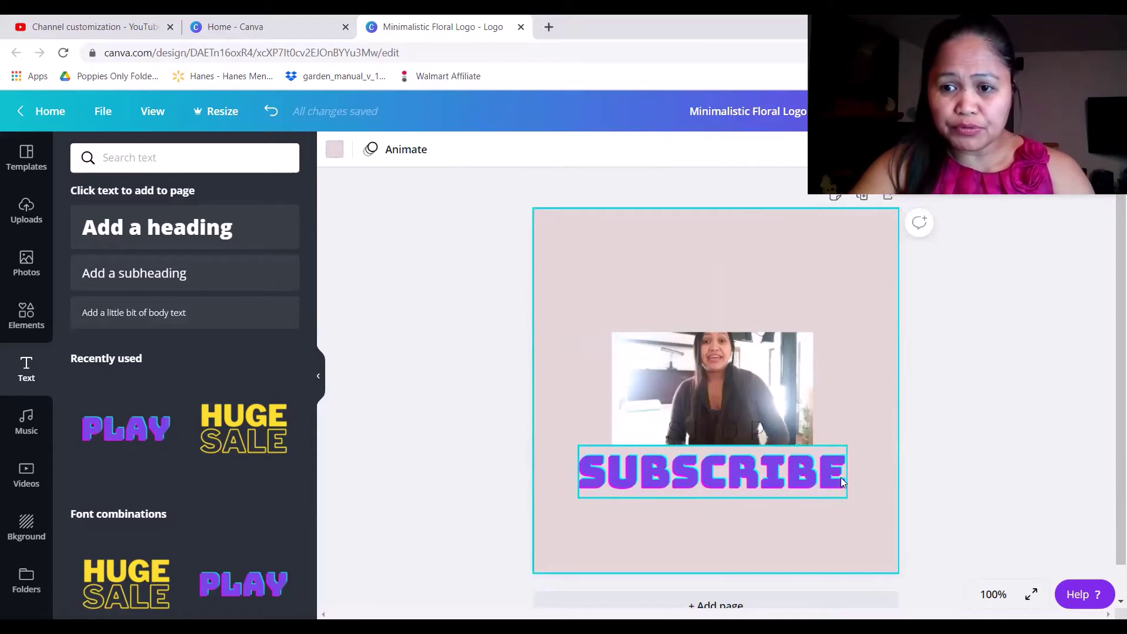
left_click(840, 477)
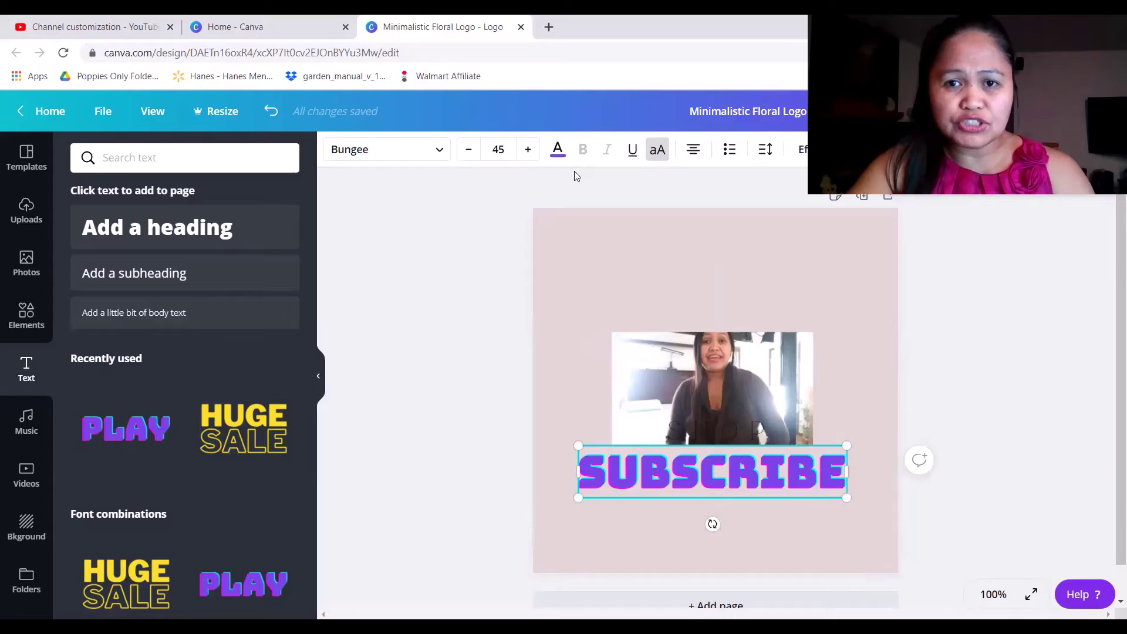
Change the SUBSCRIBE text colour to white, then select the page background's colour
left_click(553, 153)
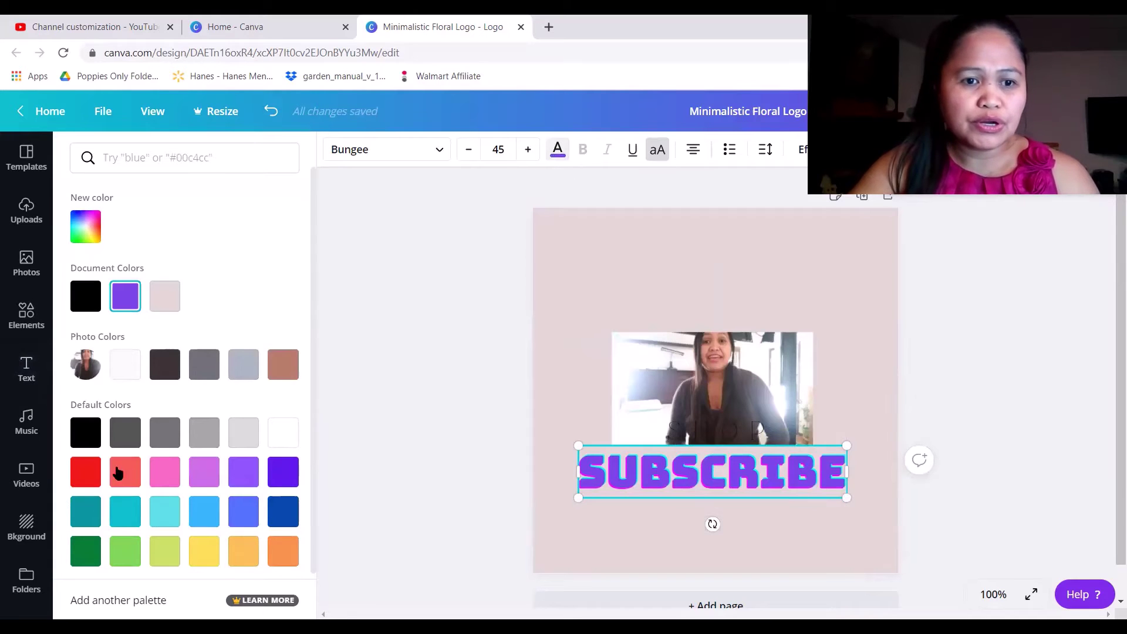
left_click(77, 473)
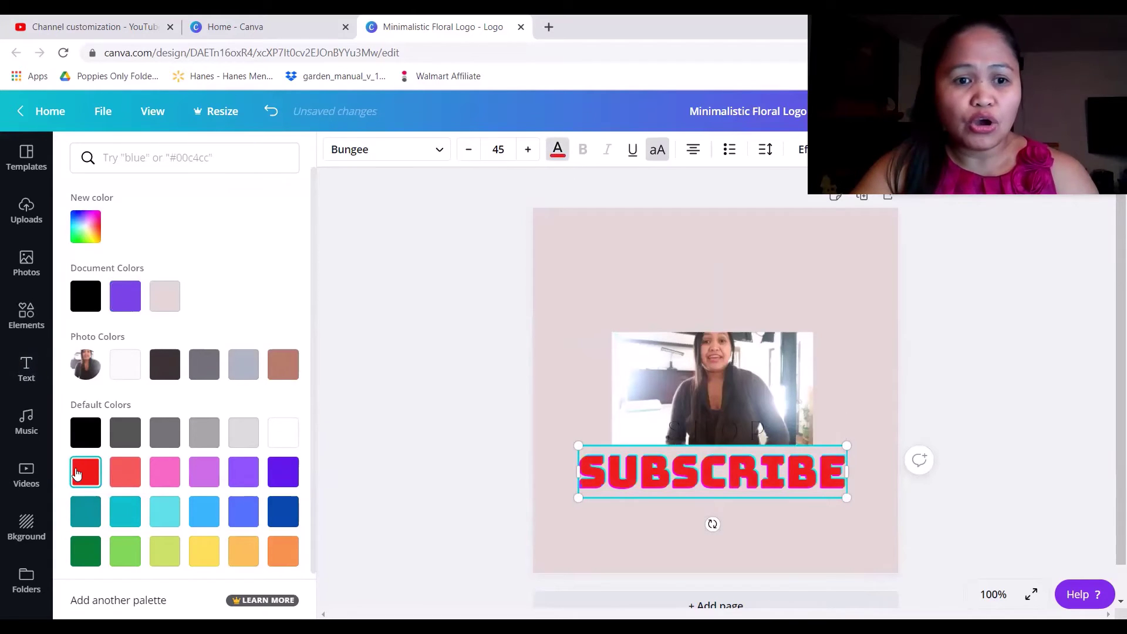
left_click(274, 444)
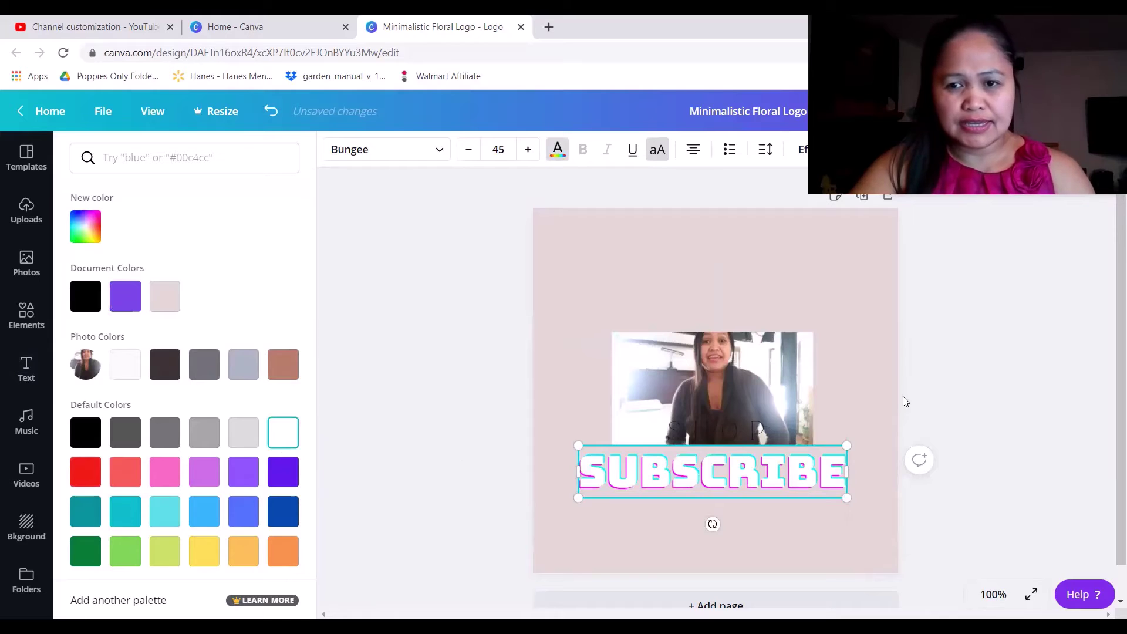
key("Escape")
left_click(743, 252)
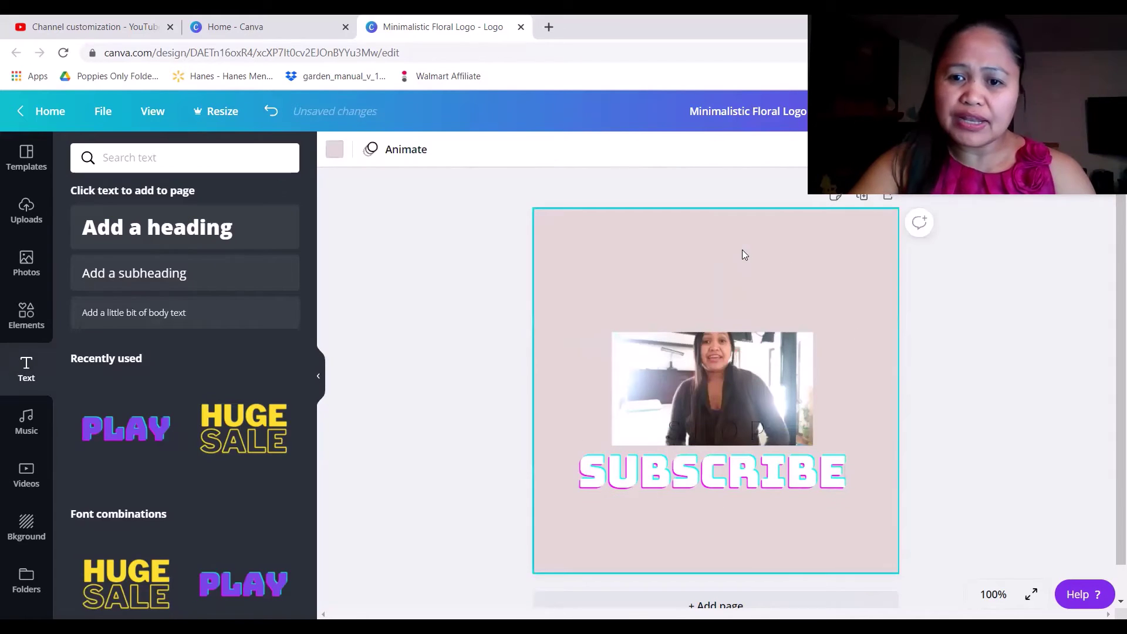
left_click(333, 154)
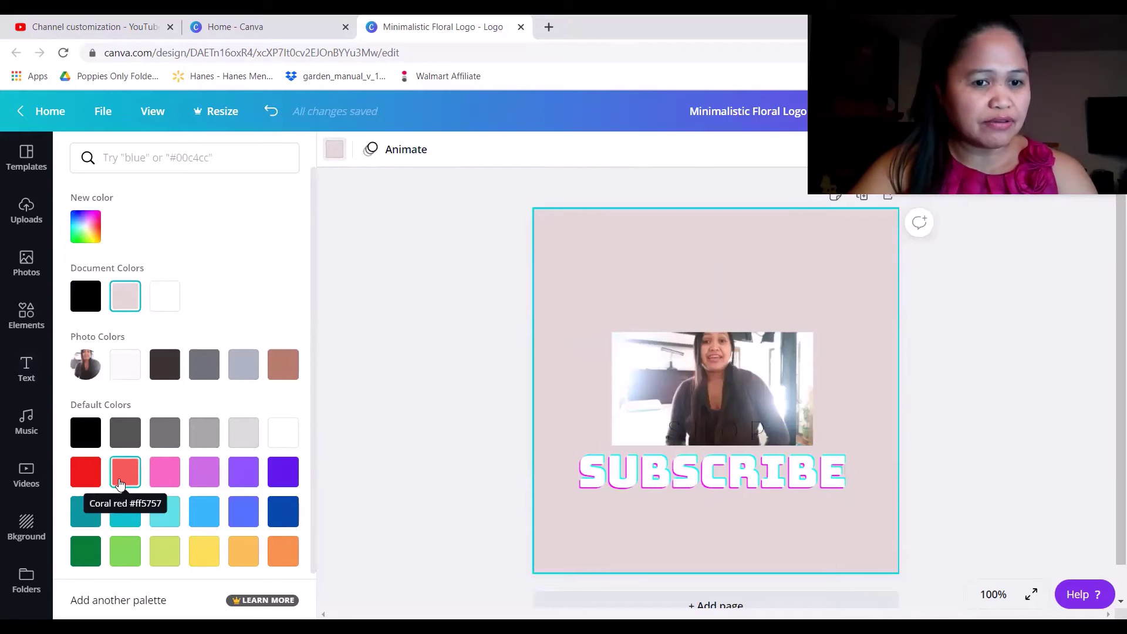
Make the page background coral red and shrink the clip to 252 by 142
left_click(75, 524)
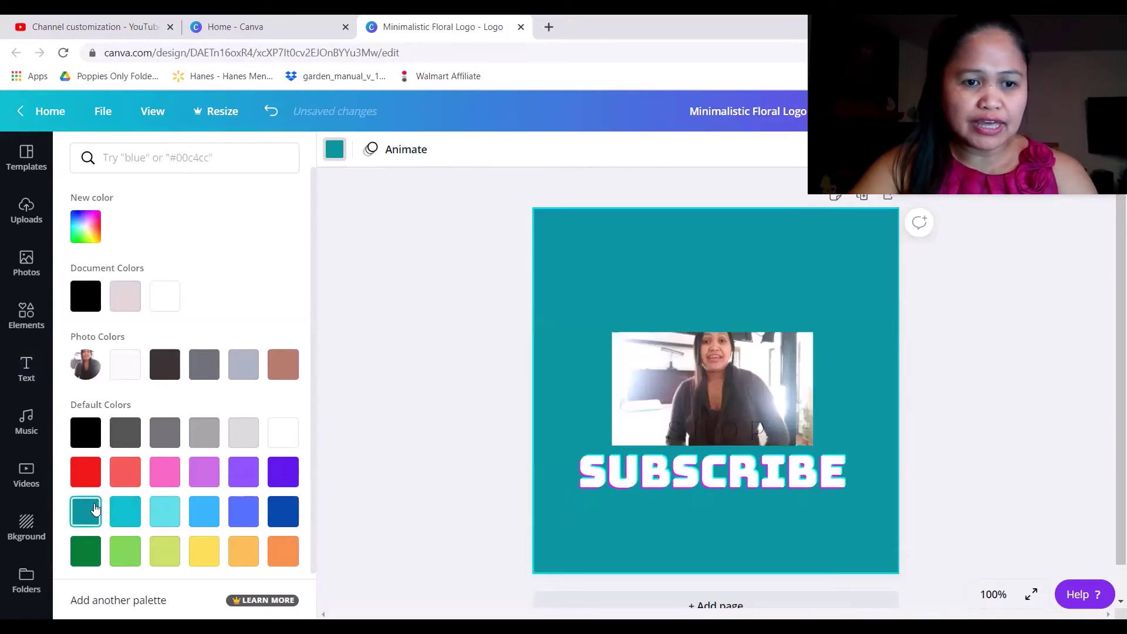
left_click(124, 480)
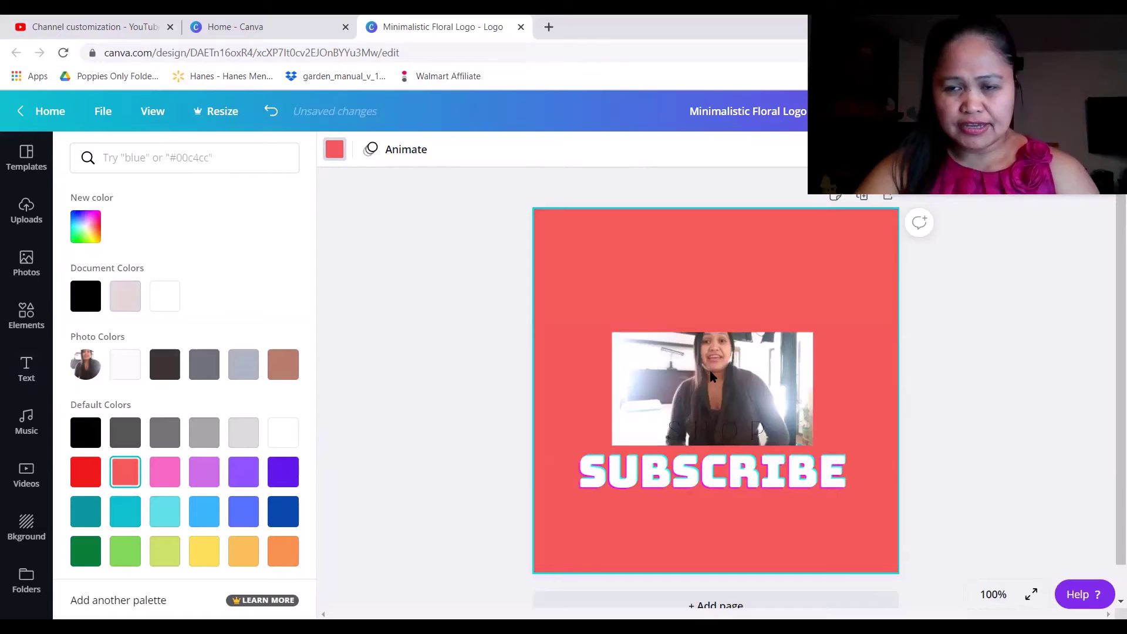
left_click(805, 403)
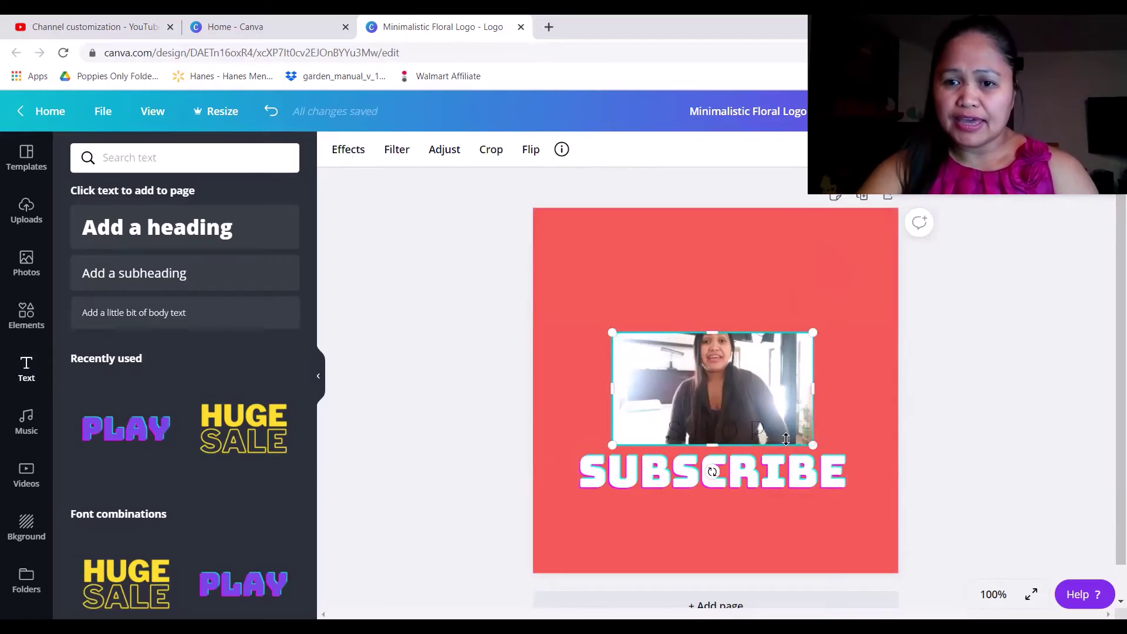
mouse_move(818, 444)
left_mouse_down()
mouse_move(808, 423)
mouse_move(817, 447)
left_mouse_up()
Shrink SUBSCRIBE to size 42.2 and centre it below the photo
left_click(754, 481)
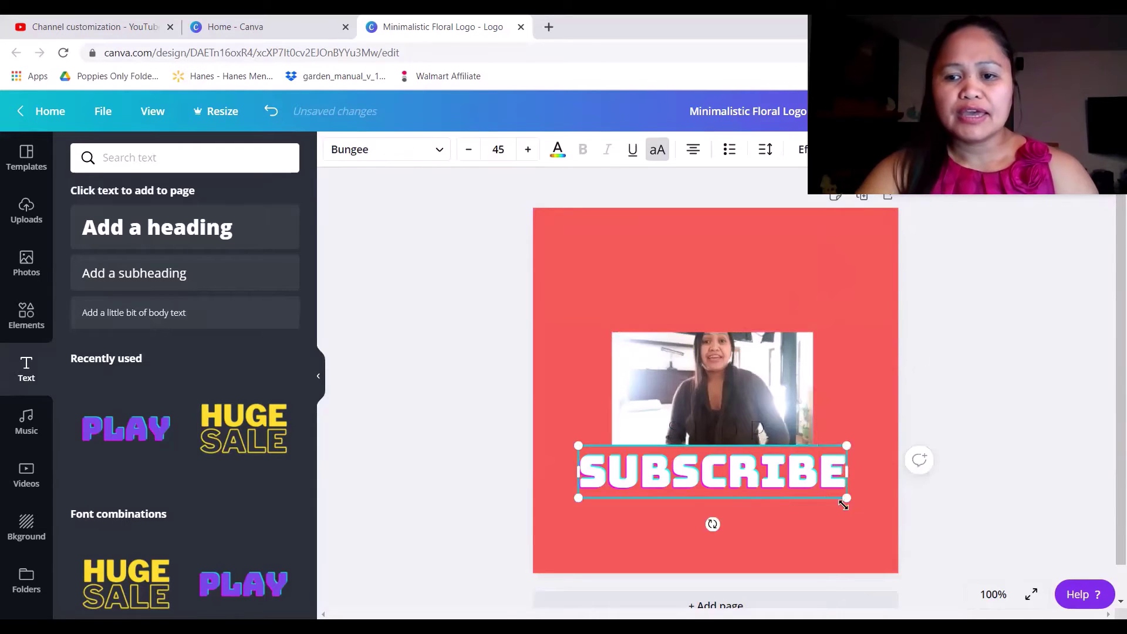
left_click_drag(847, 498, 829, 485)
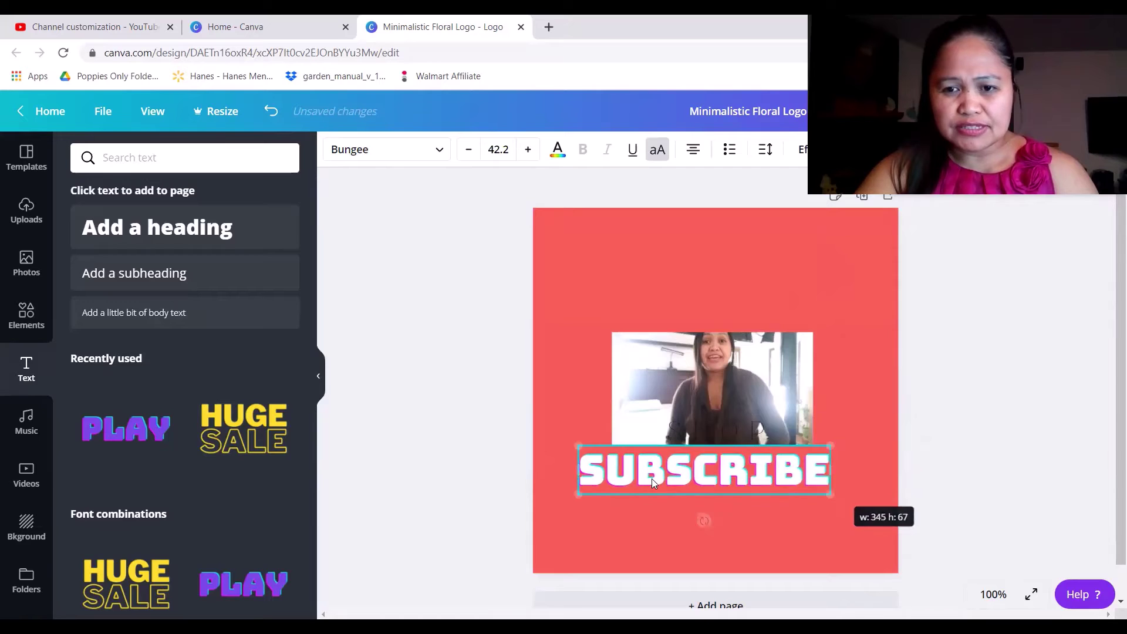
left_click_drag(696, 474, 731, 493)
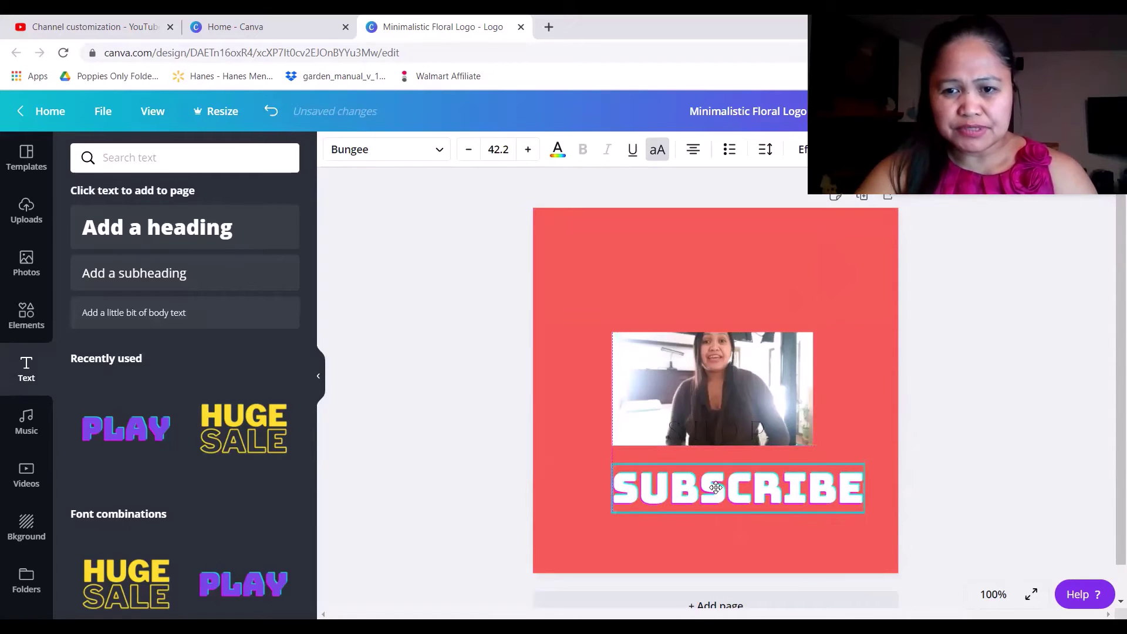
left_click(873, 512)
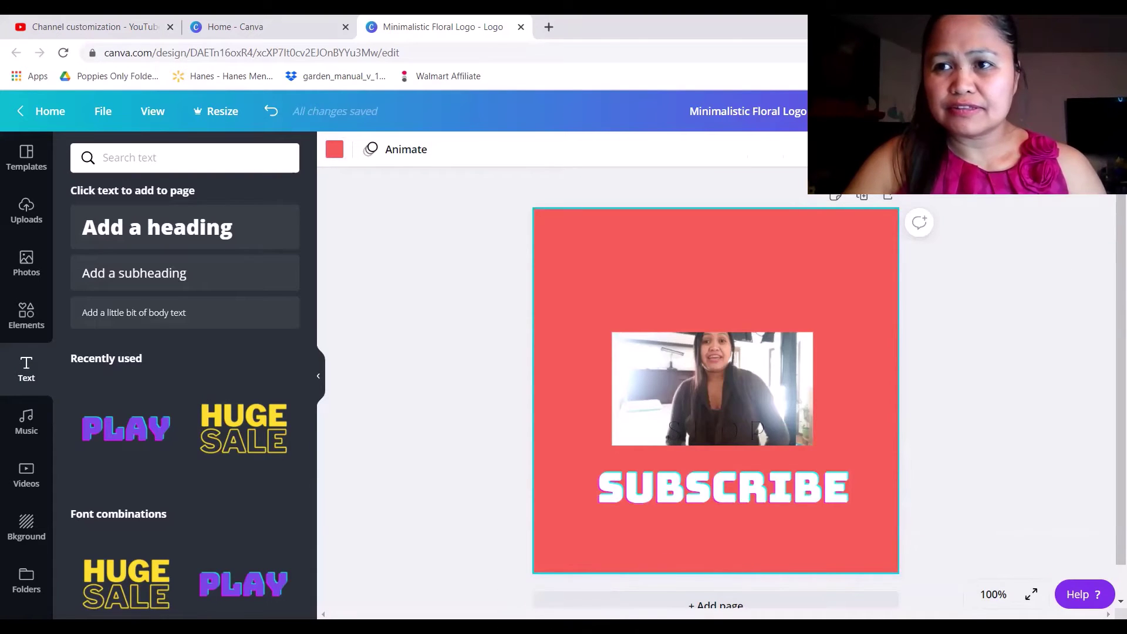
key("super+Down")
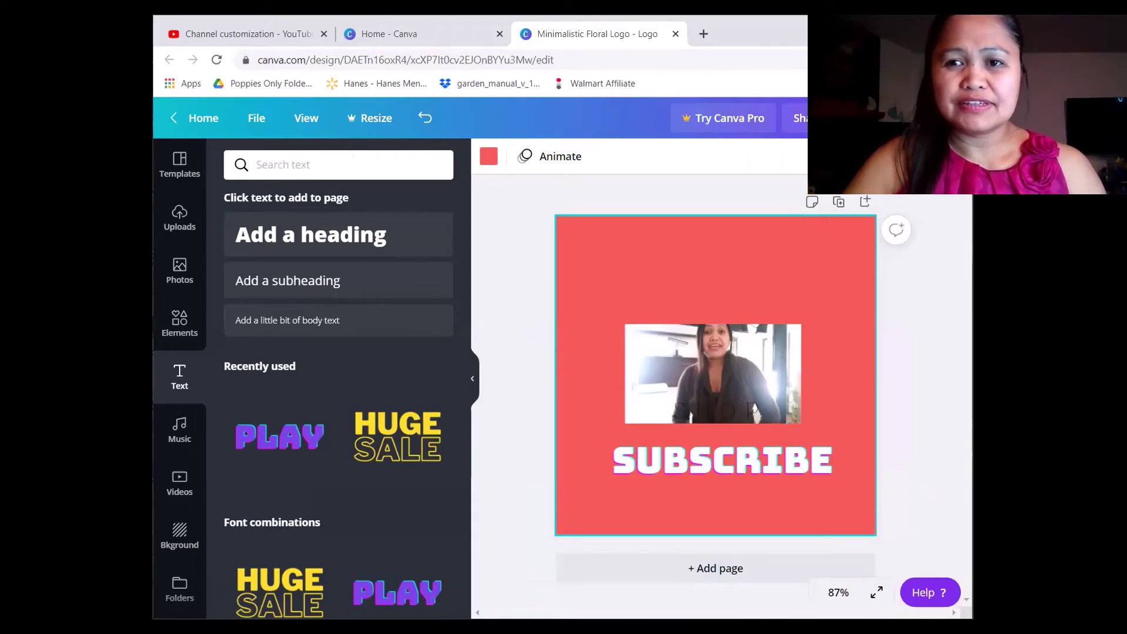
Download the logo design as a PNG and open the downloaded file
left_click(918, 117)
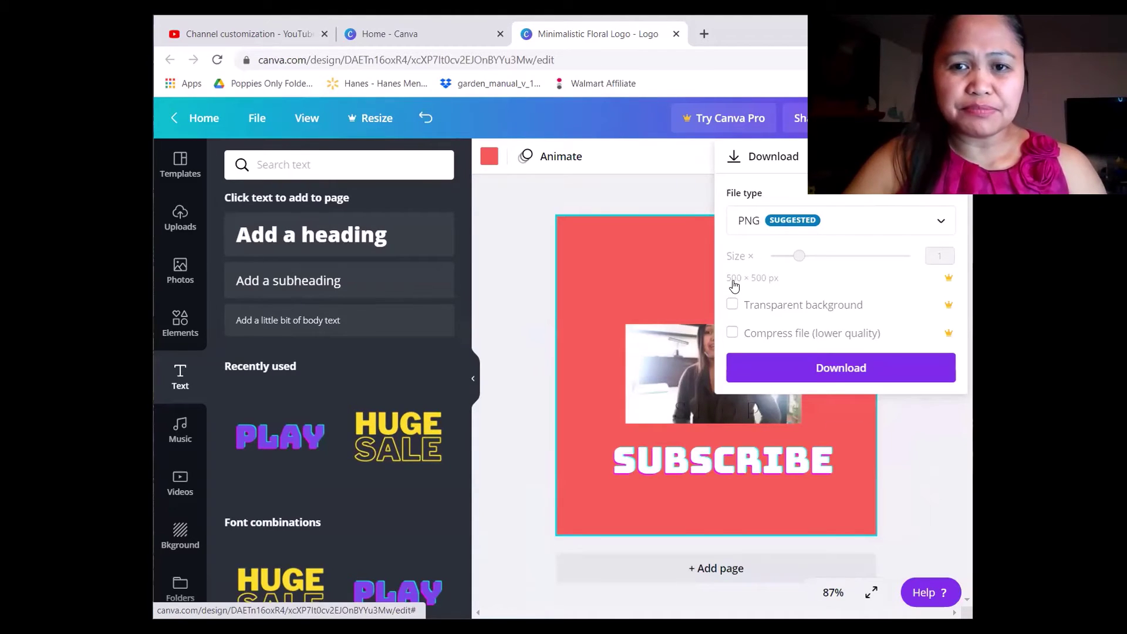
left_click(822, 368)
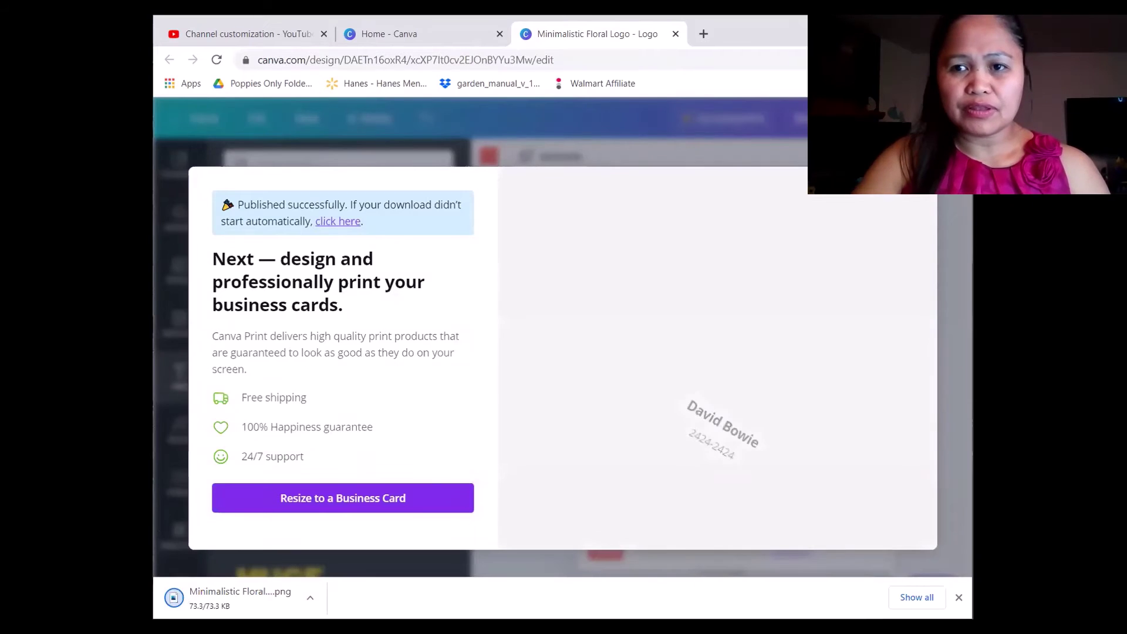
key("Escape")
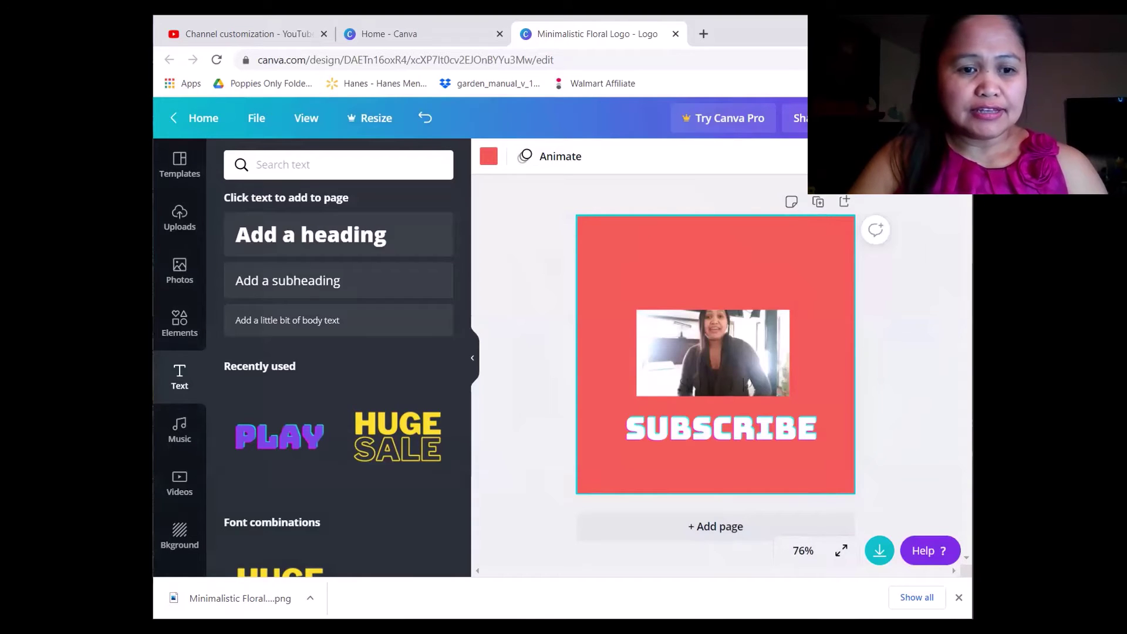
left_click(223, 598)
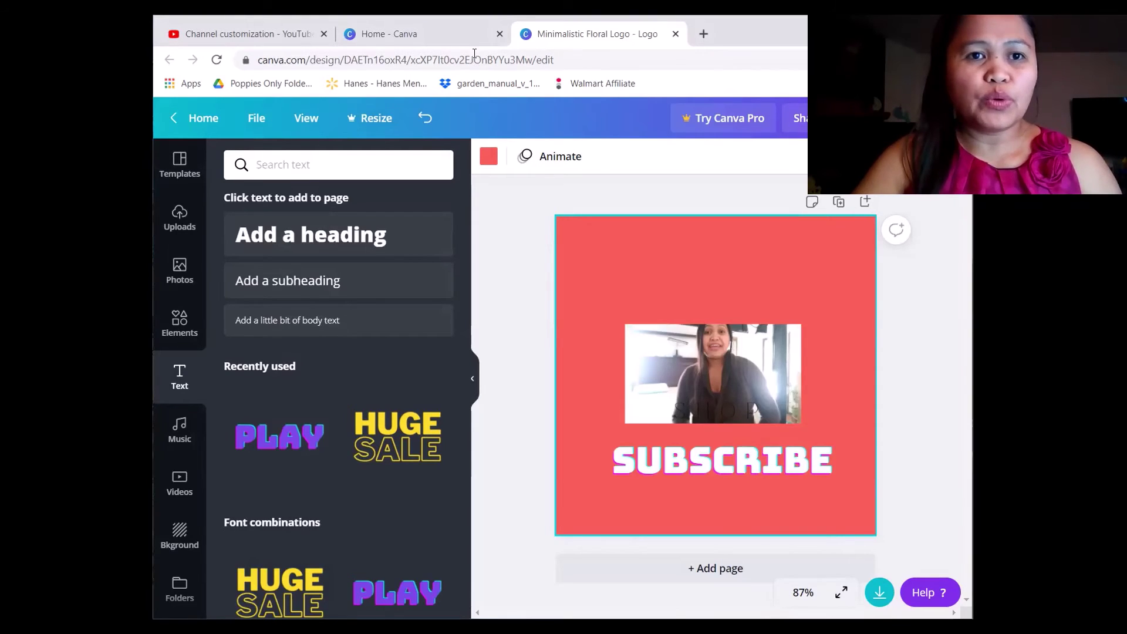
Upload logo button.png from Pictures as the Branding tab's video watermark and confirm it
left_click(274, 34)
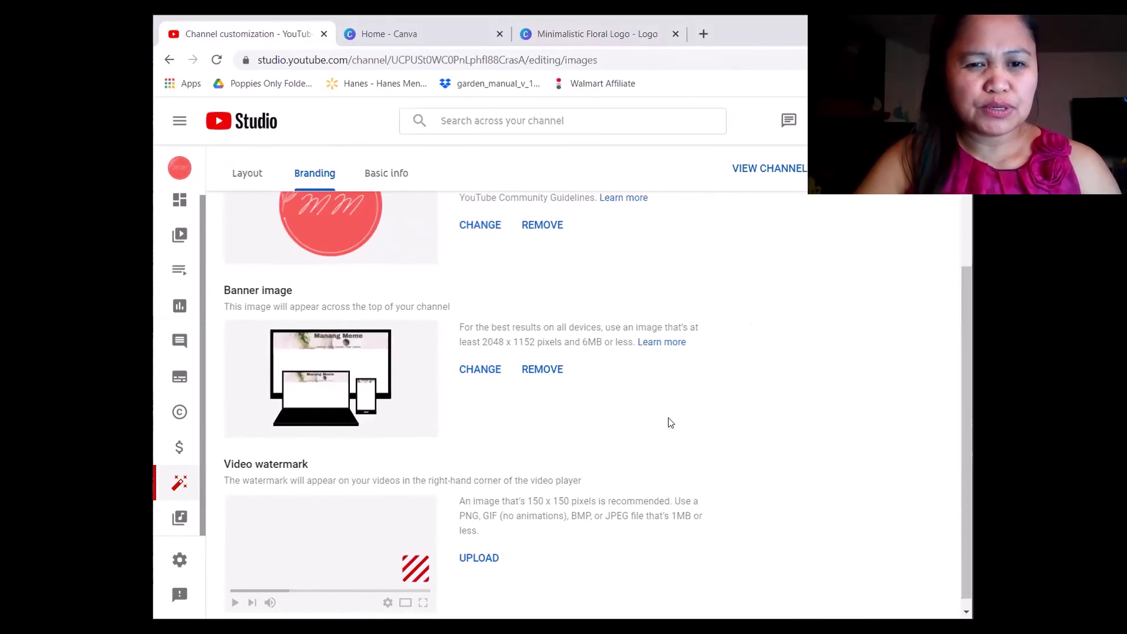
left_click(476, 548)
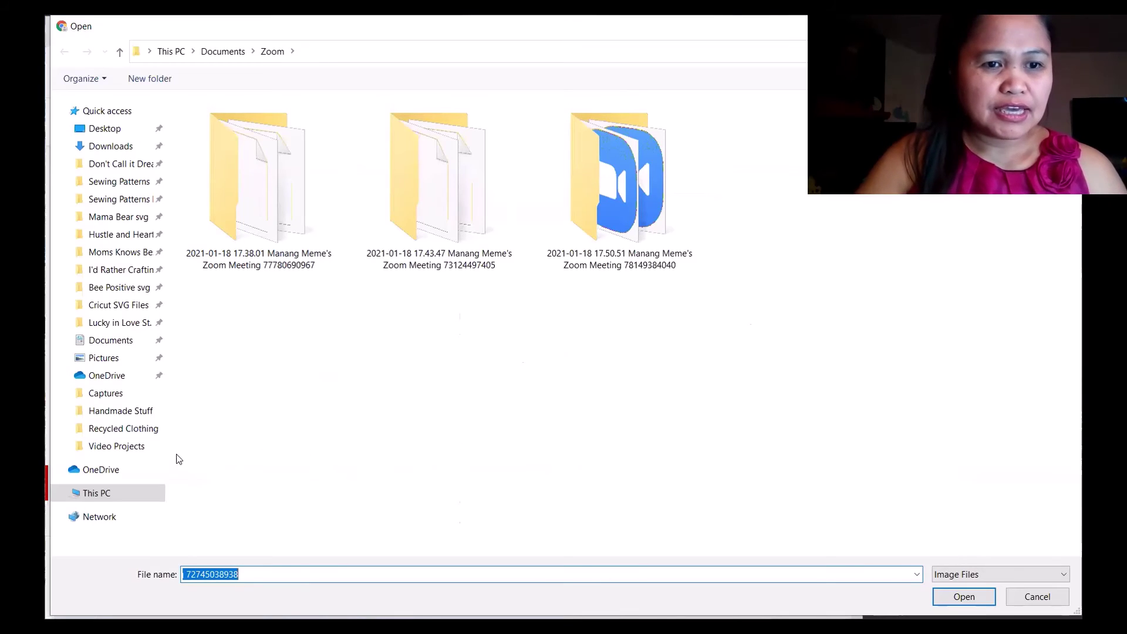
left_click(100, 359)
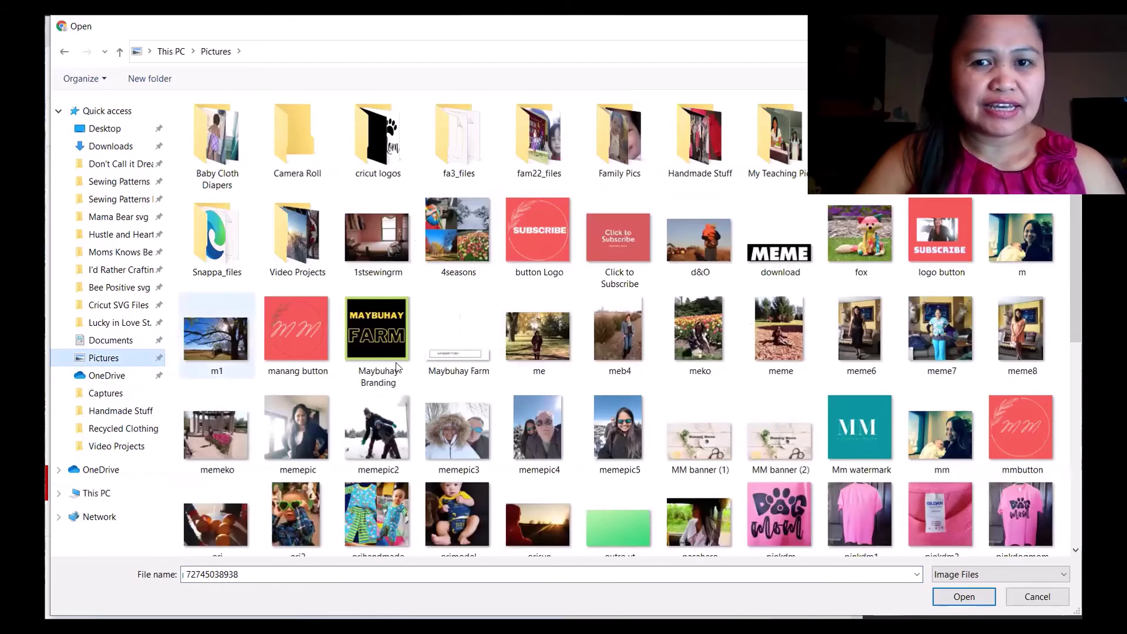
scroll(772, 448, "down", 6)
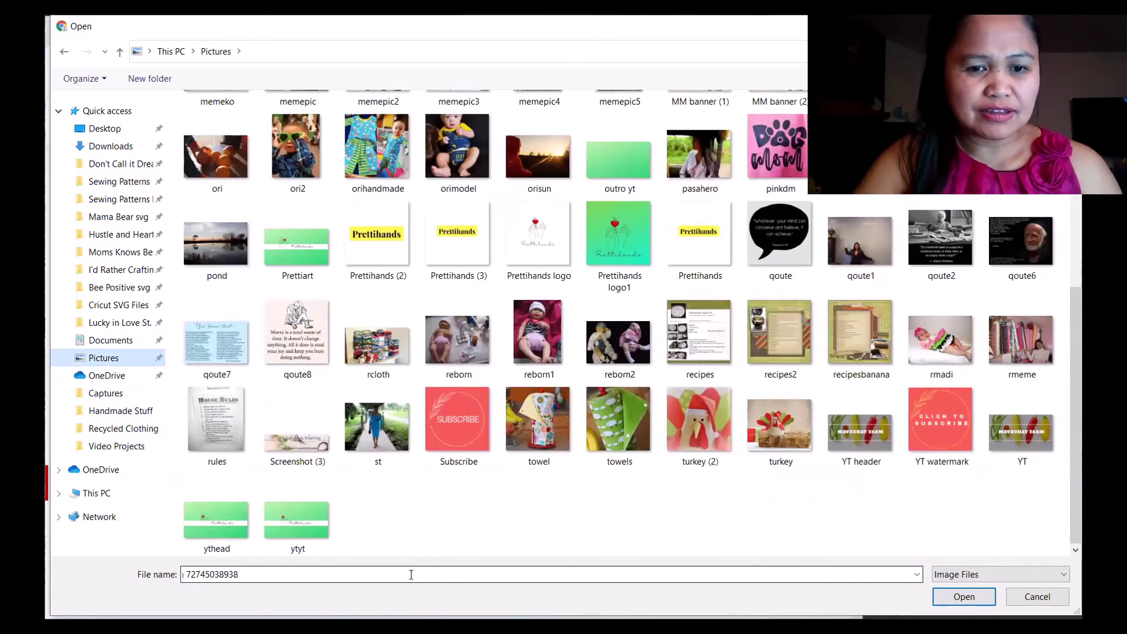
triple_click(365, 573)
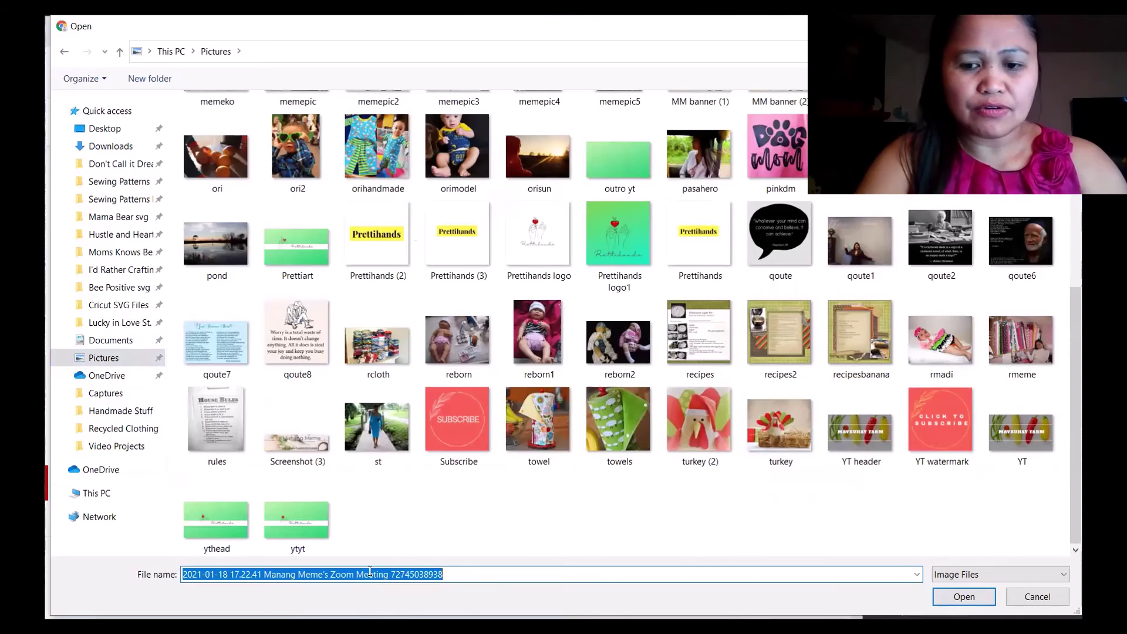
type("logo")
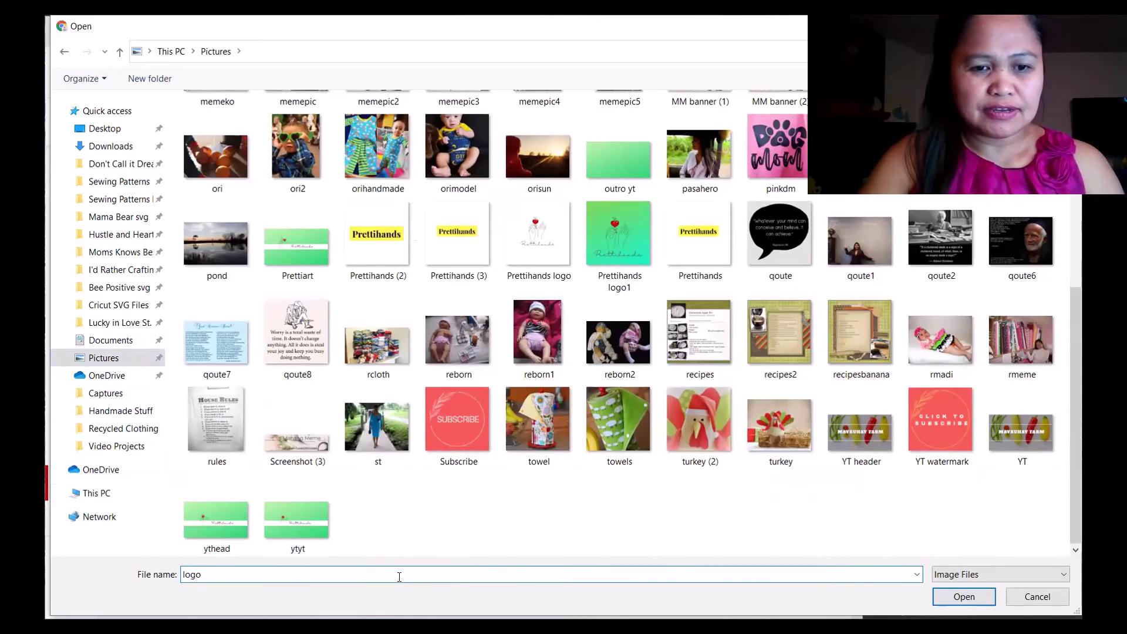
key("Down")
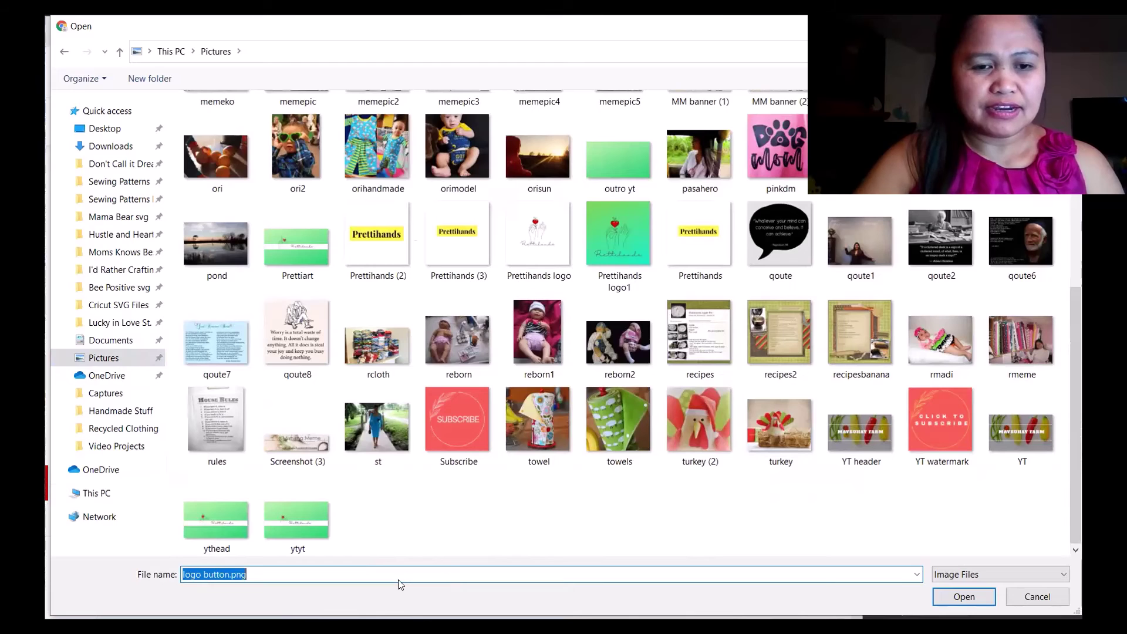
left_click(973, 599)
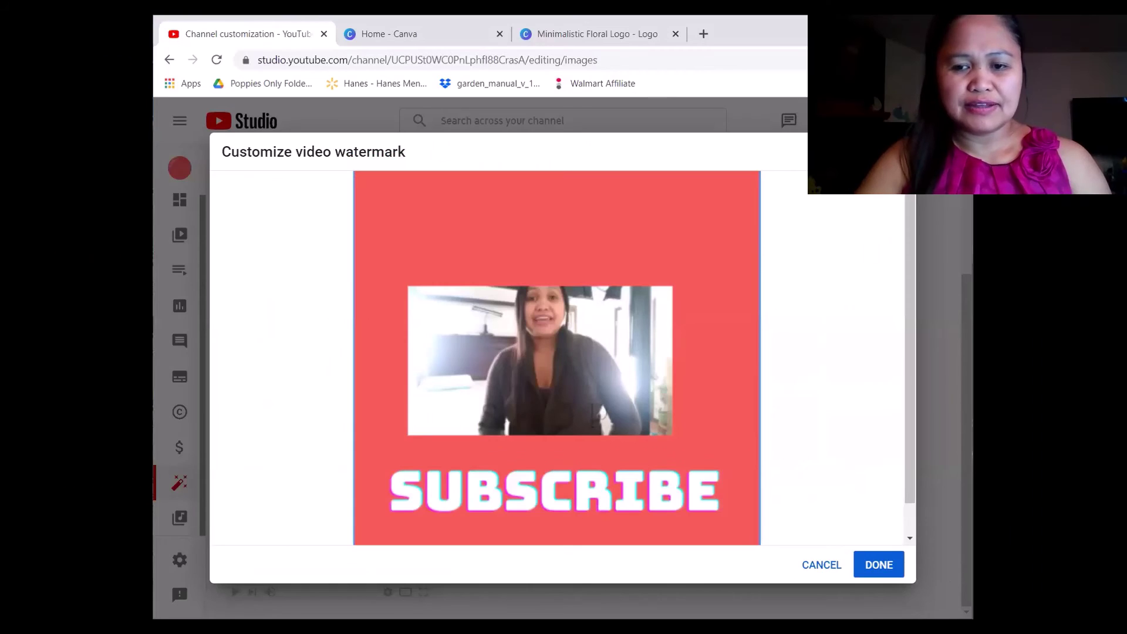
left_click(879, 565)
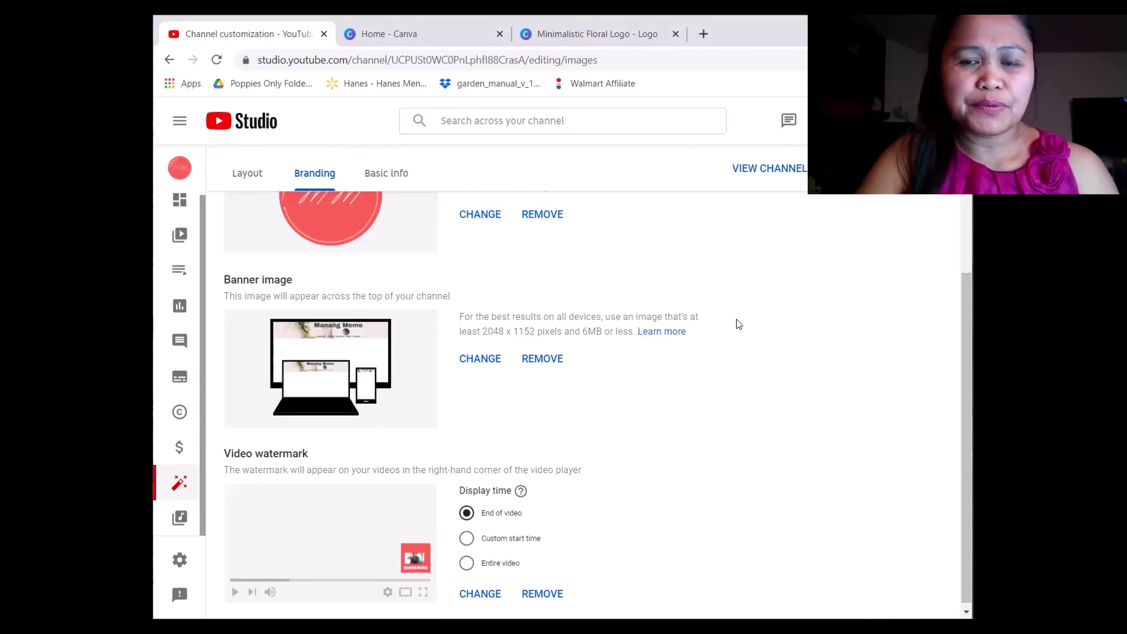
View the channel's public page, then return to the channel customization settings
left_click(783, 178)
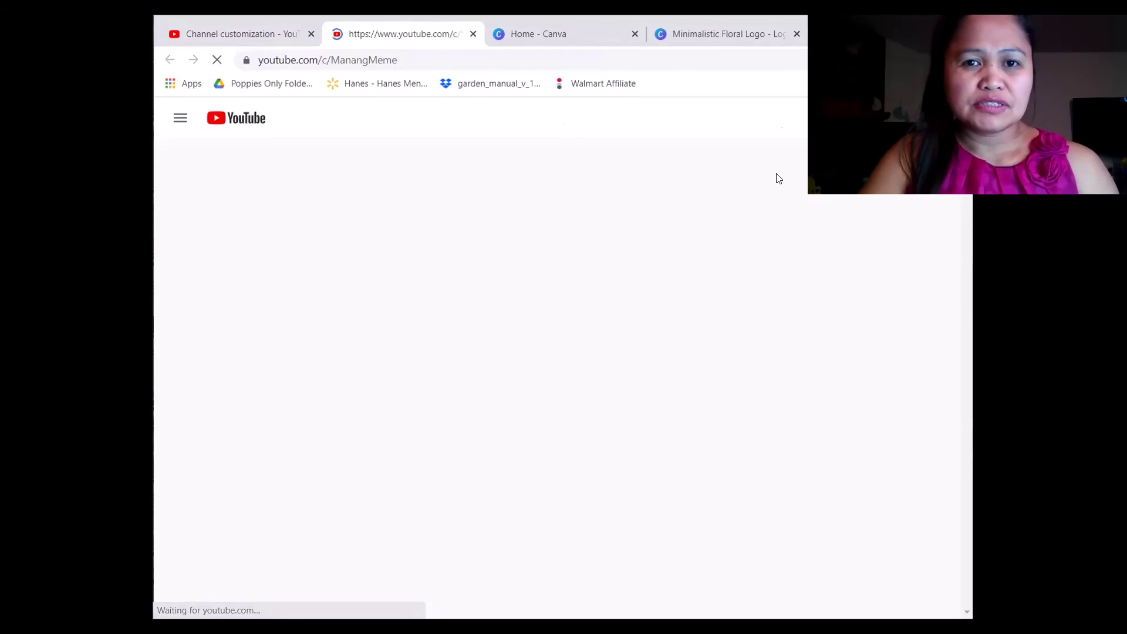
left_click(272, 35)
scroll(669, 506, "down", 1)
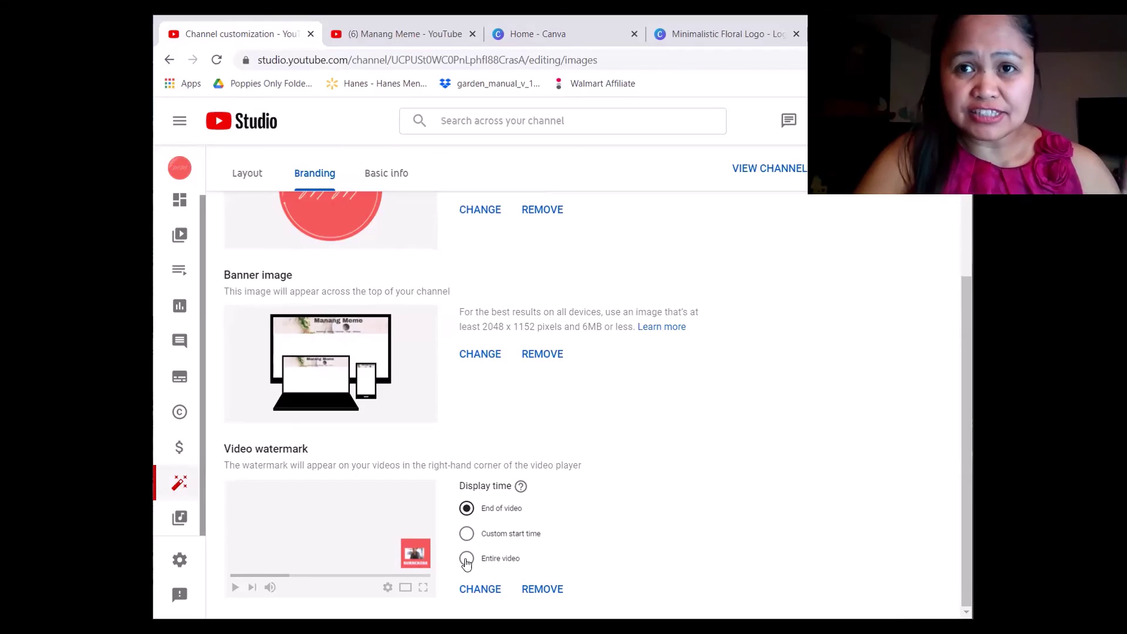
Set the watermark display time to Entire video, publish, and go to the channel
left_click(467, 561)
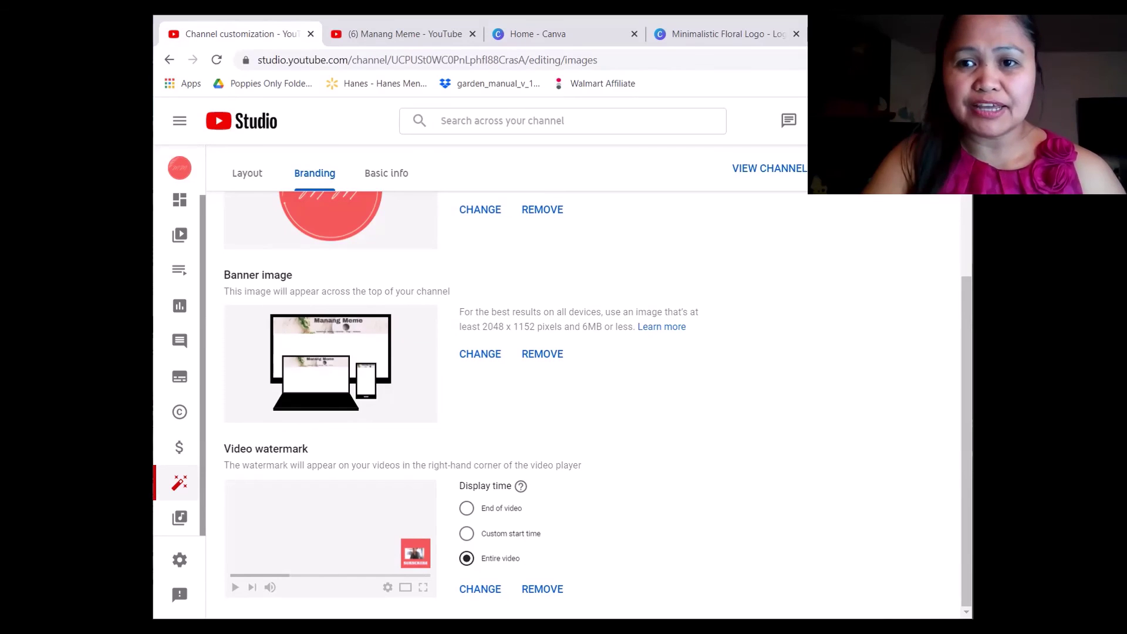
left_click(913, 169)
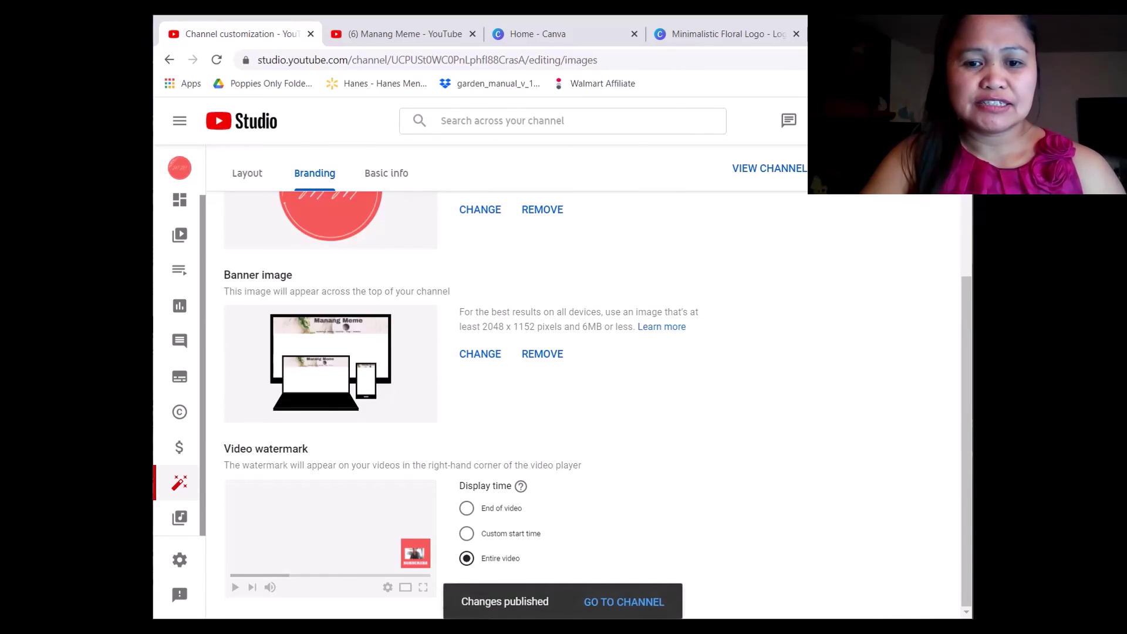
left_click(614, 603)
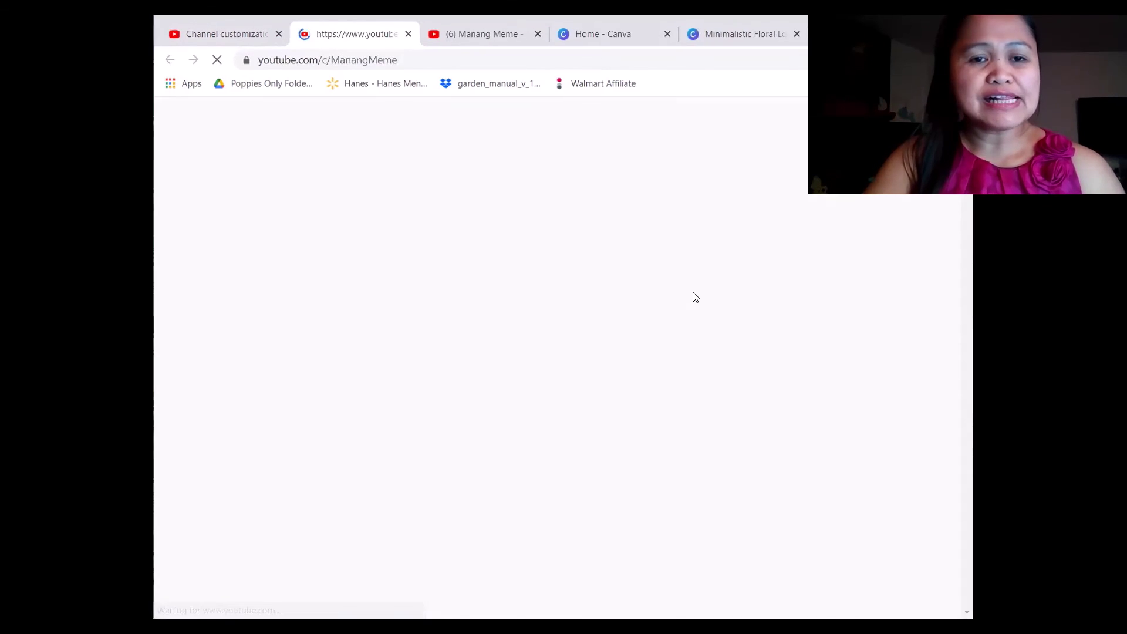
Check the watermark on the featured video, then close the channel-page tab
scroll(646, 317, "down", 4)
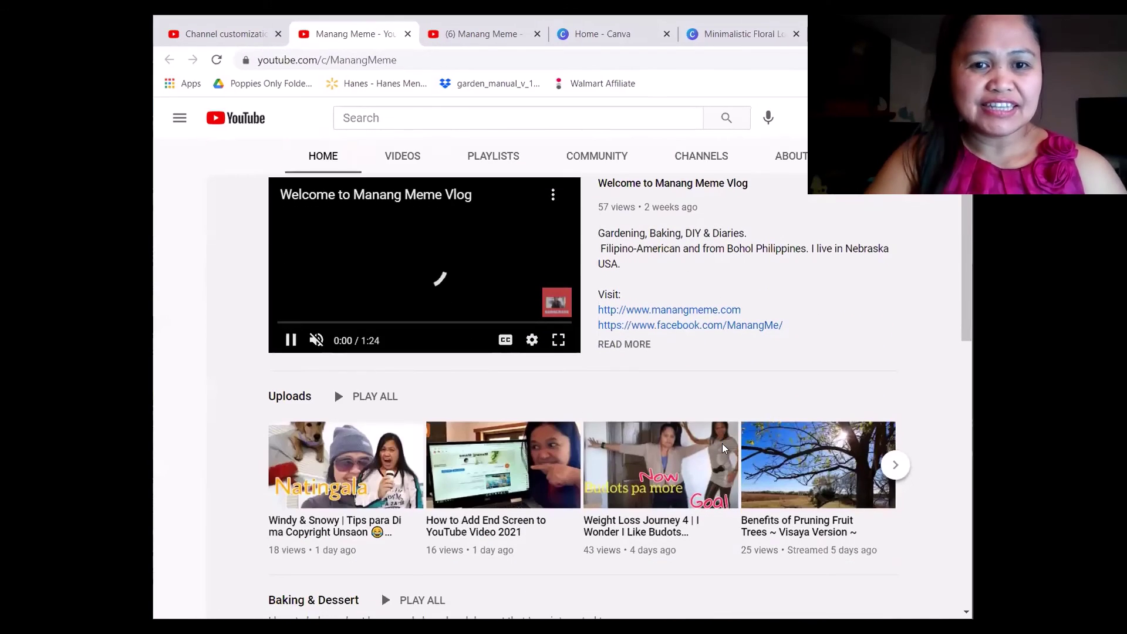
left_click(408, 34)
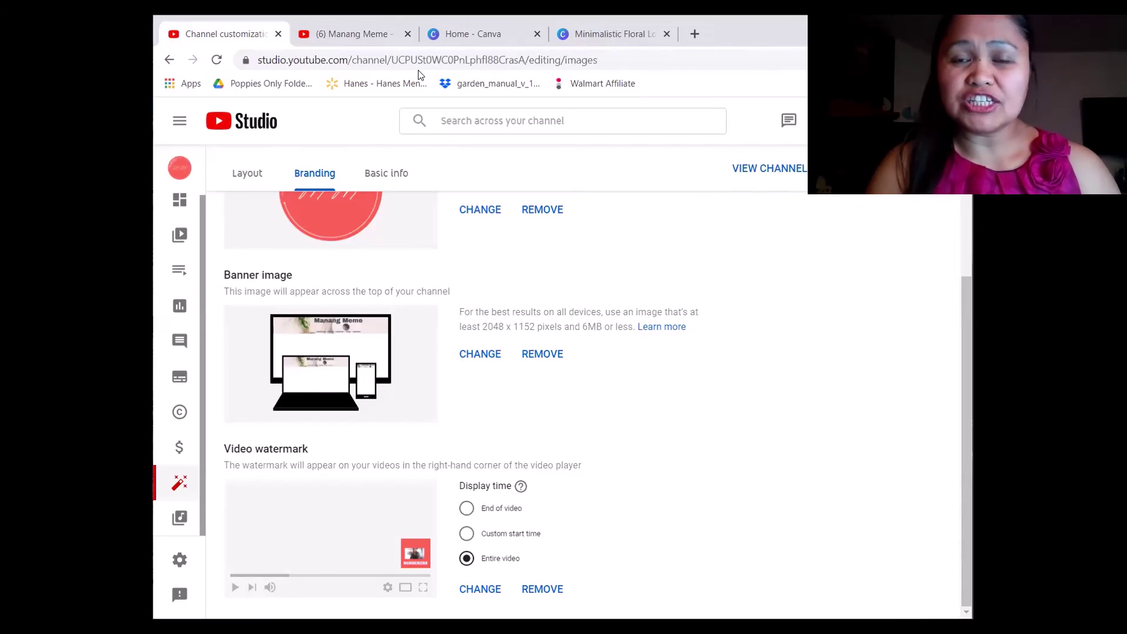